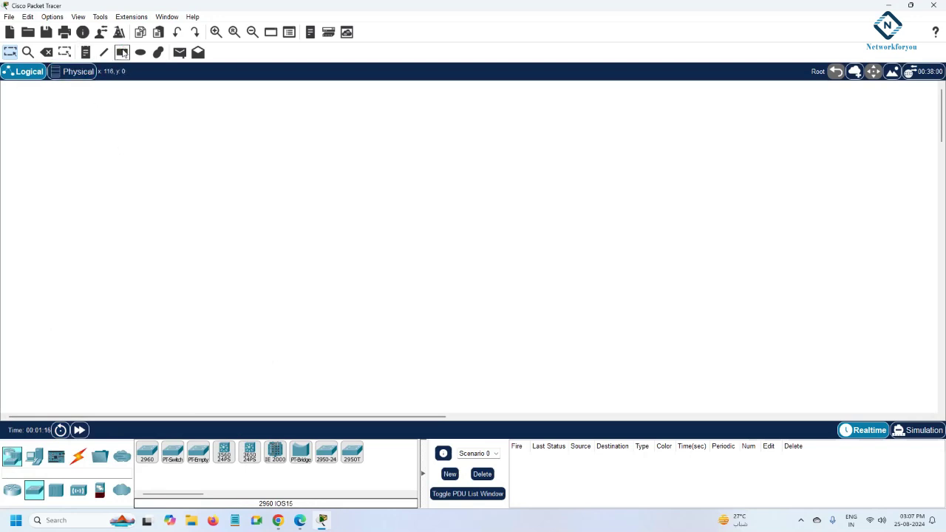
Step: Draw two unfilled rectangles stacked on the left of the workspace, lower one first
{"action": "left_click", "coordinate": [122, 52]}
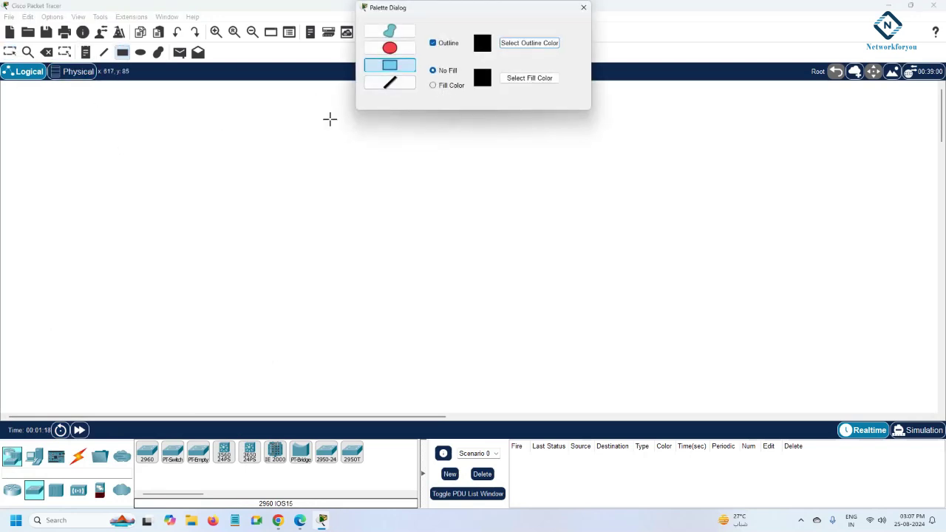
{"action": "left_click_drag", "start_coordinate": [40, 251], "coordinate": [417, 406]}
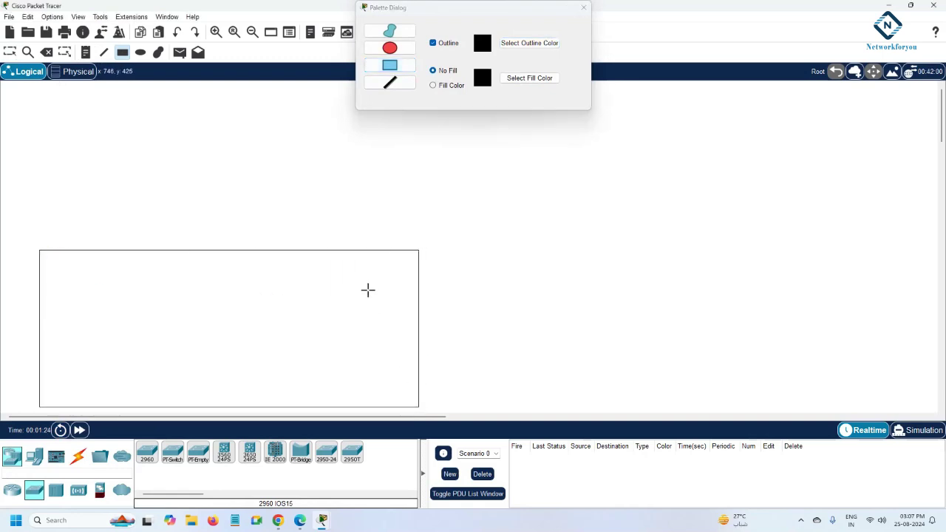
{"action": "left_click_drag", "start_coordinate": [32, 90], "coordinate": [405, 243]}
Step: Nudge the upper rectangle so it lines up with the lower one
{"action": "left_click", "coordinate": [583, 7]}
{"action": "left_click", "coordinate": [11, 51]}
{"action": "left_click", "coordinate": [165, 142]}
{"action": "left_click_drag", "start_coordinate": [165, 143], "coordinate": [175, 146]}
{"action": "left_click", "coordinate": [490, 182]}
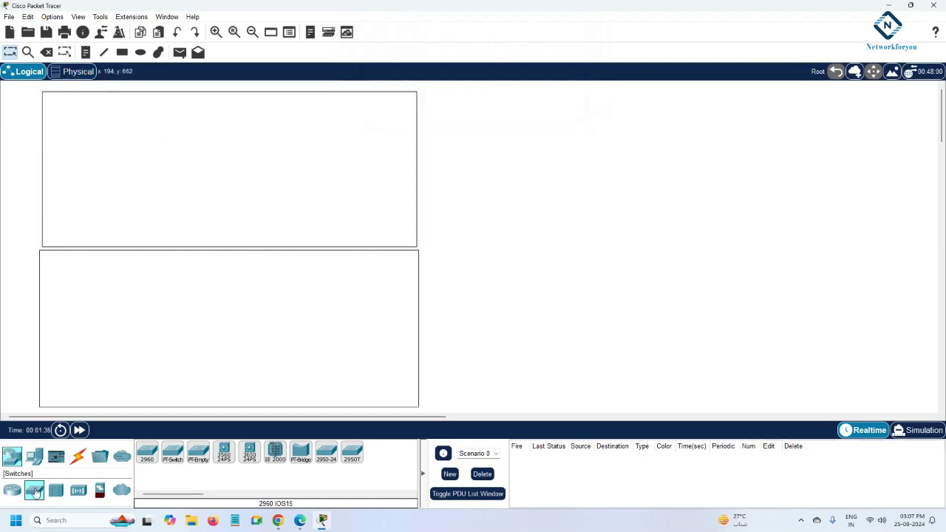
Step: Place two 2960-24TT switches: Switch0 in the lower box, Switch1 in the upper box
{"action": "left_click", "coordinate": [147, 452]}
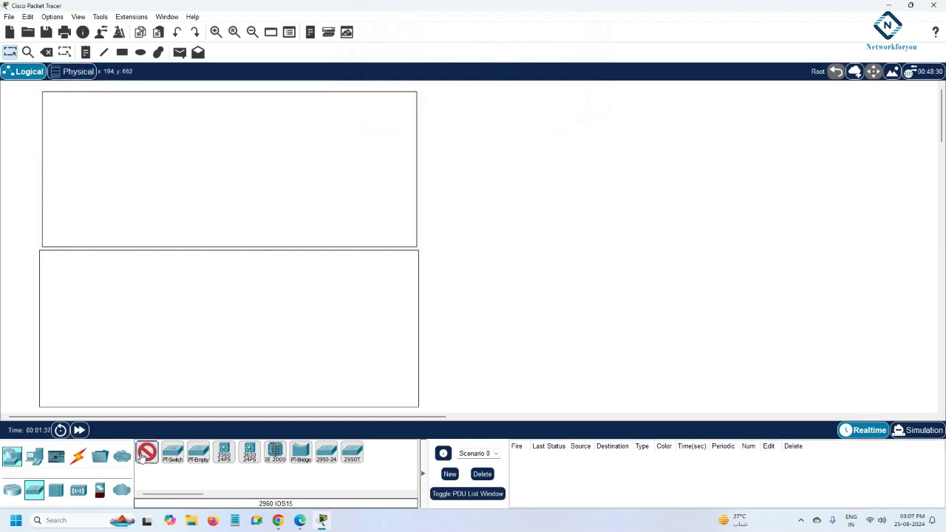
{"action": "left_click", "coordinate": [367, 316]}
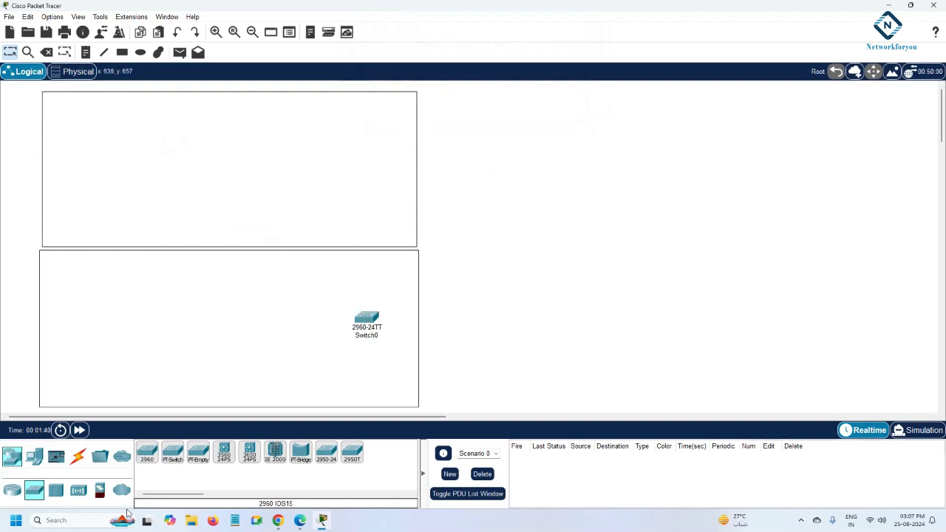
{"action": "left_click", "coordinate": [367, 154]}
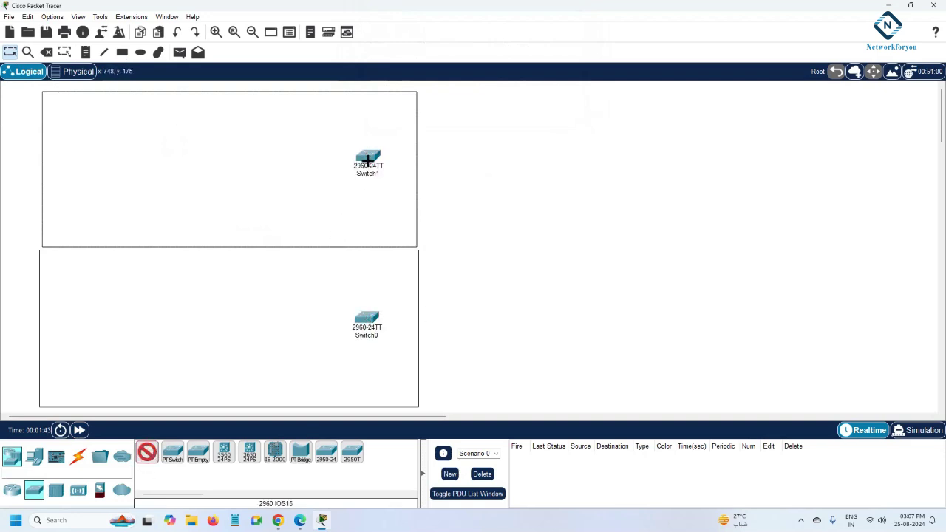
Step: Add two 2811 routers, Router0 beside Switch0 and Router1 outside the boxes
{"action": "left_click", "coordinate": [23, 486]}
{"action": "left_click_drag", "start_coordinate": [178, 493], "coordinate": [225, 493]}
{"action": "left_click", "coordinate": [307, 452]}
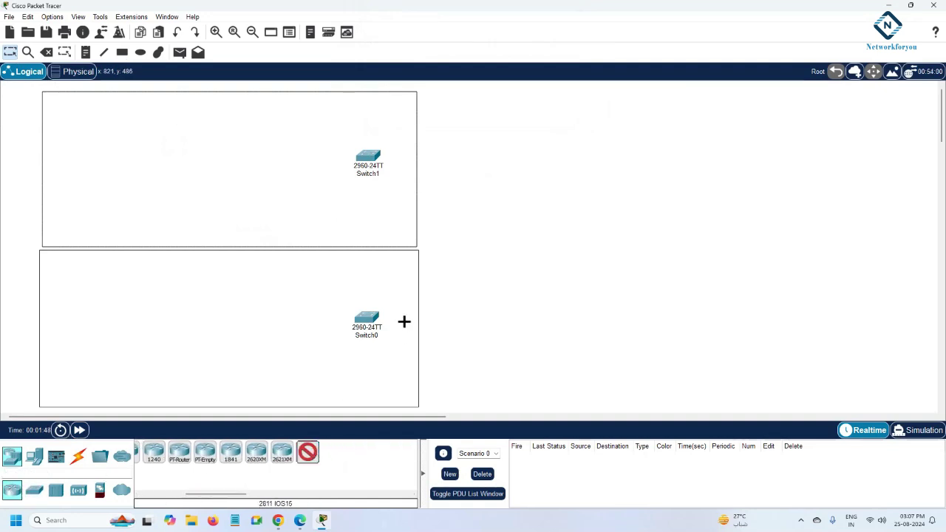
{"action": "left_click", "coordinate": [404, 313]}
{"action": "left_click", "coordinate": [495, 302]}
{"action": "left_click", "coordinate": [34, 456]}
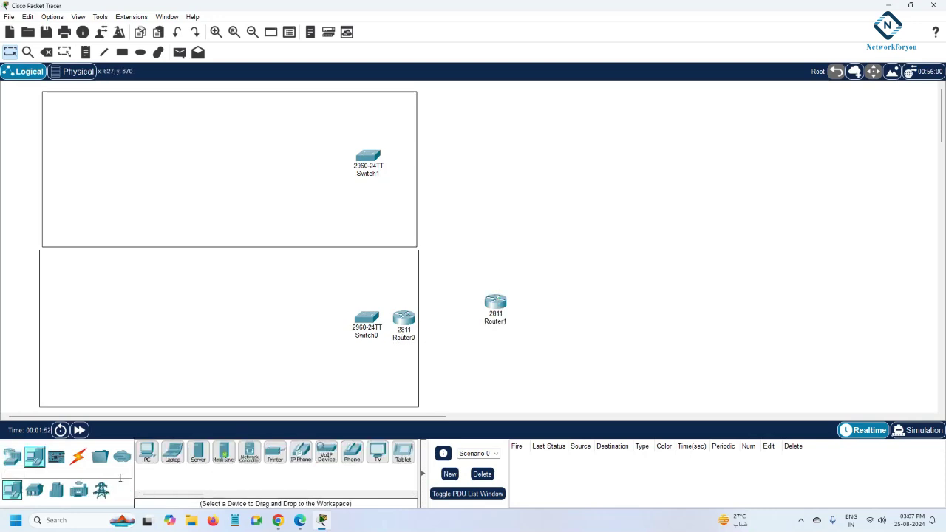
Step: Place Server0 below Switch0 and twelve PCs (PC0–PC11) in three columns
{"action": "left_click", "coordinate": [198, 453]}
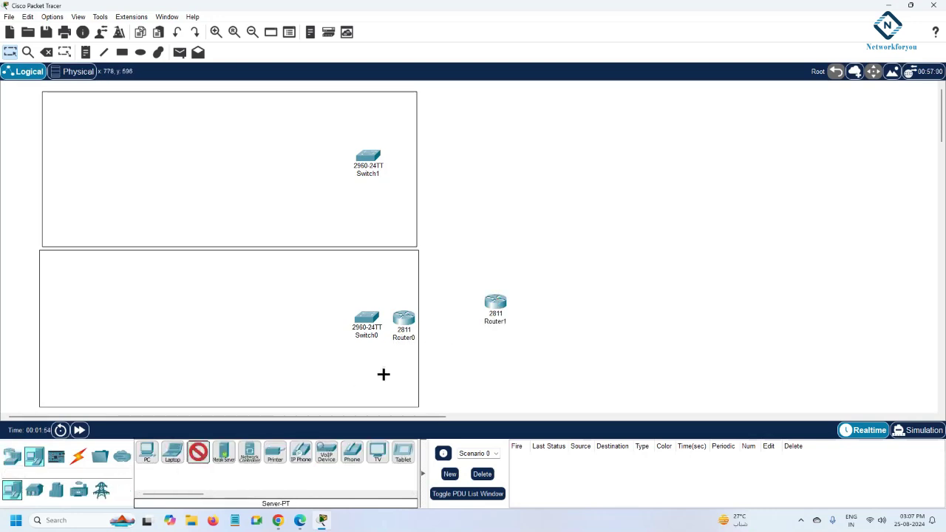
{"action": "left_click", "coordinate": [354, 372]}
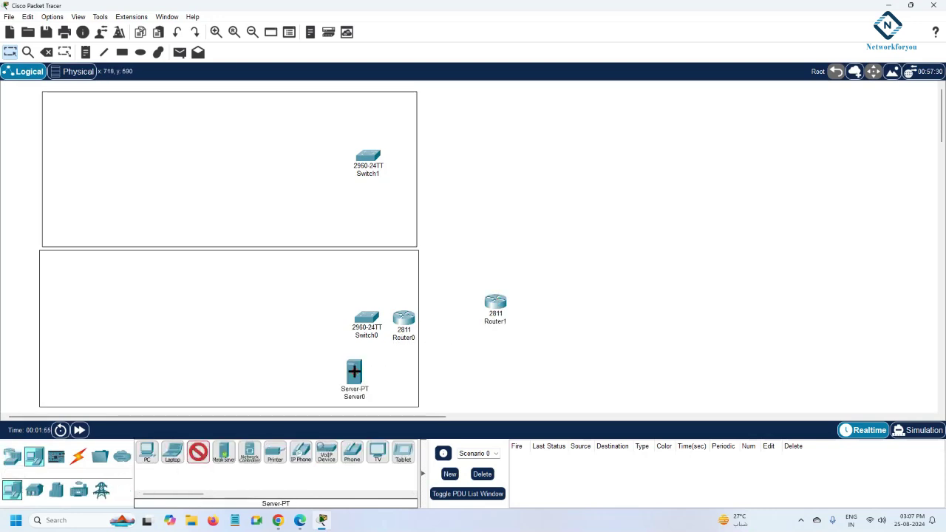
{"action": "left_click", "coordinate": [147, 454]}
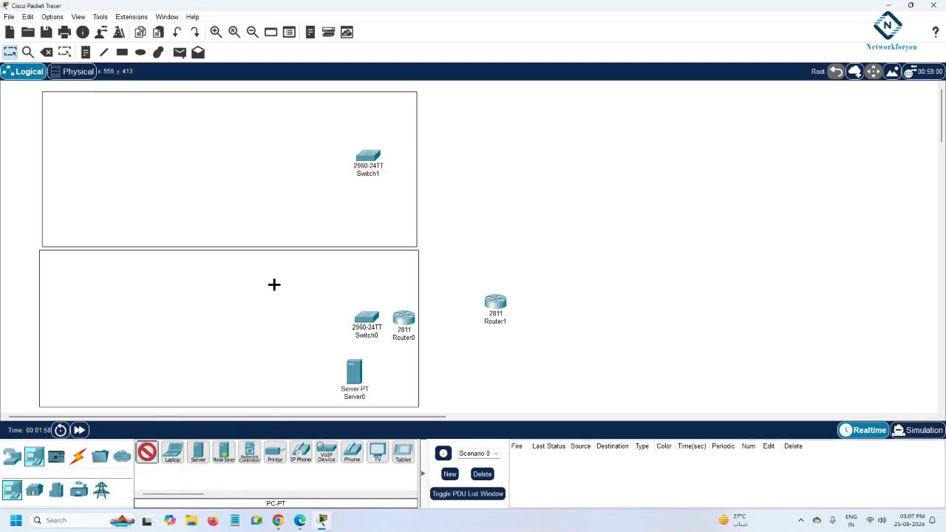
{"action": "left_click", "coordinate": [303, 261]}
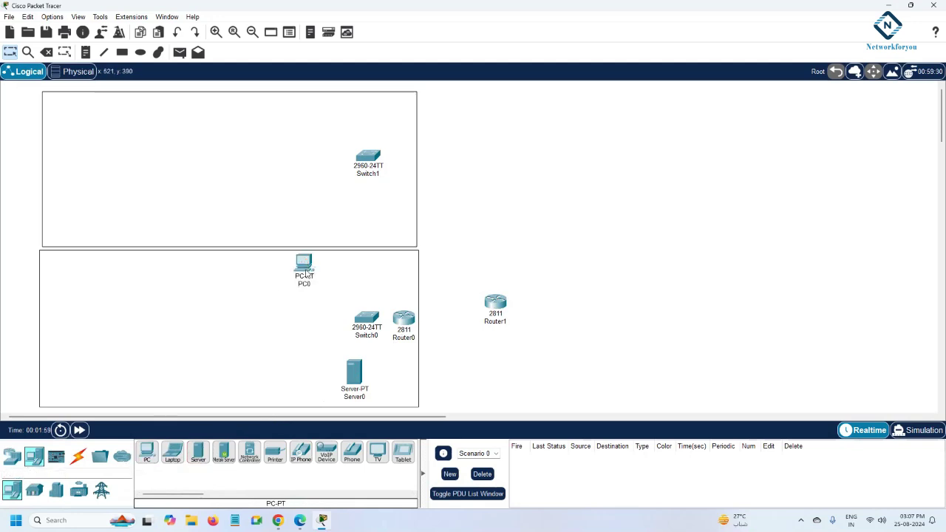
{"action": "left_click", "coordinate": [303, 312]}
{"action": "left_click", "coordinate": [304, 356]}
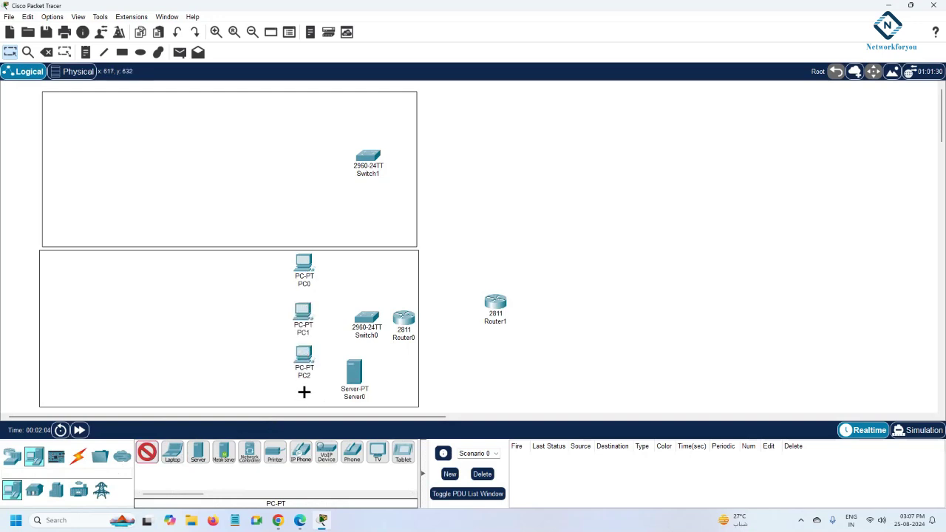
{"action": "left_click", "coordinate": [302, 393]}
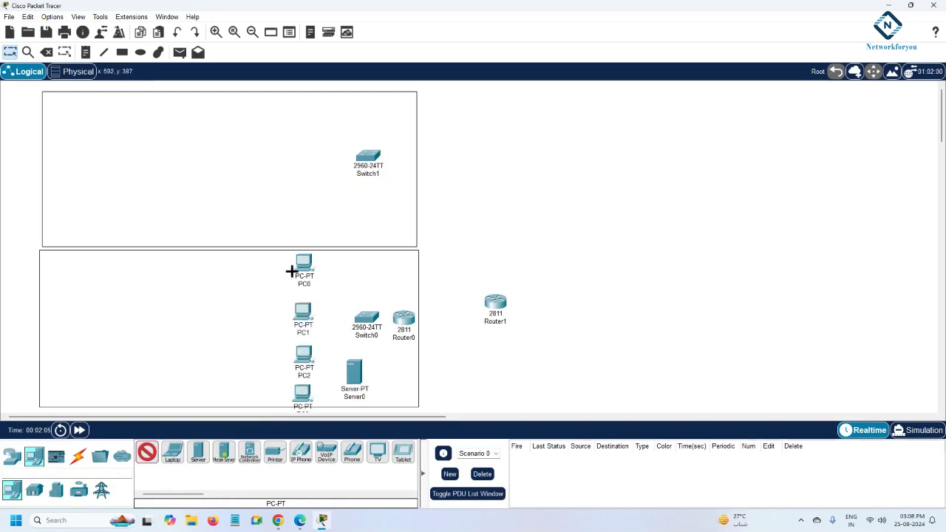
{"action": "left_click", "coordinate": [251, 263]}
{"action": "left_click", "coordinate": [250, 316]}
{"action": "left_click", "coordinate": [249, 356]}
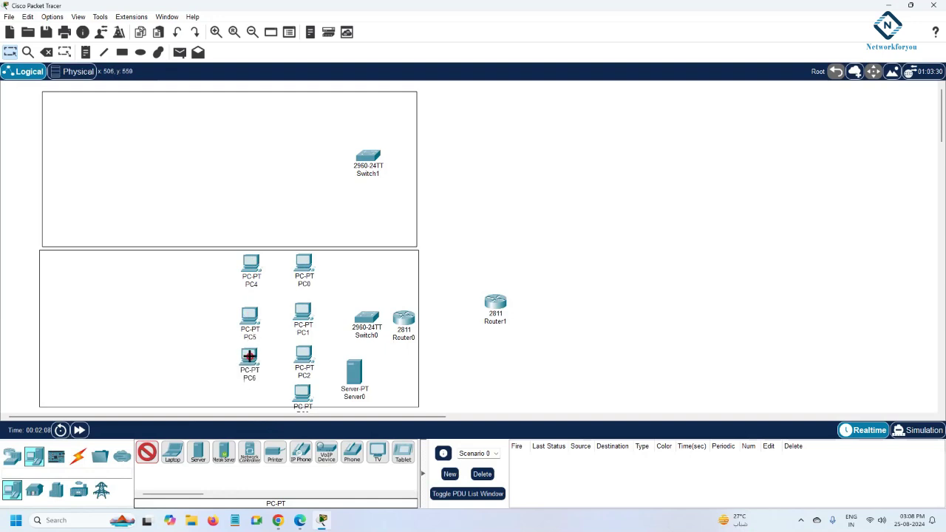
{"action": "left_click", "coordinate": [250, 397]}
{"action": "left_click", "coordinate": [200, 264]}
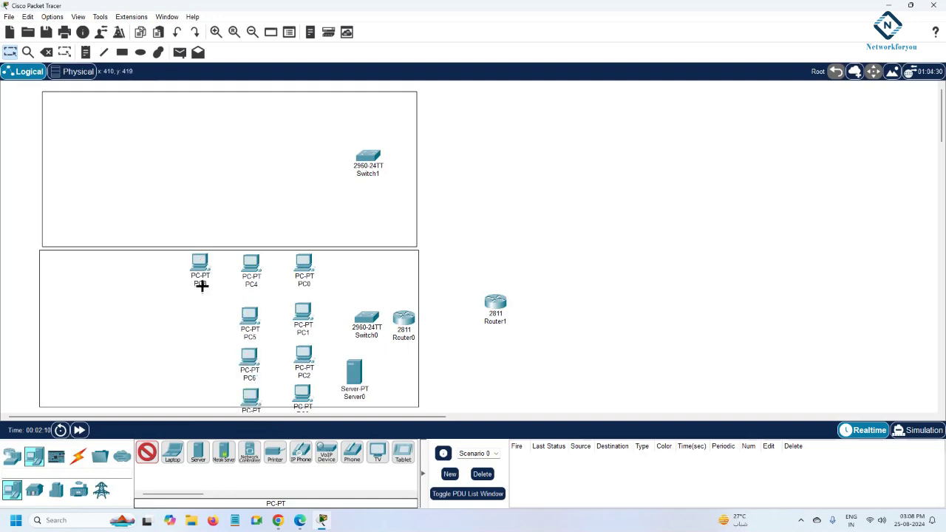
{"action": "left_click", "coordinate": [198, 305]}
{"action": "left_click", "coordinate": [198, 345]}
{"action": "left_click", "coordinate": [197, 389]}
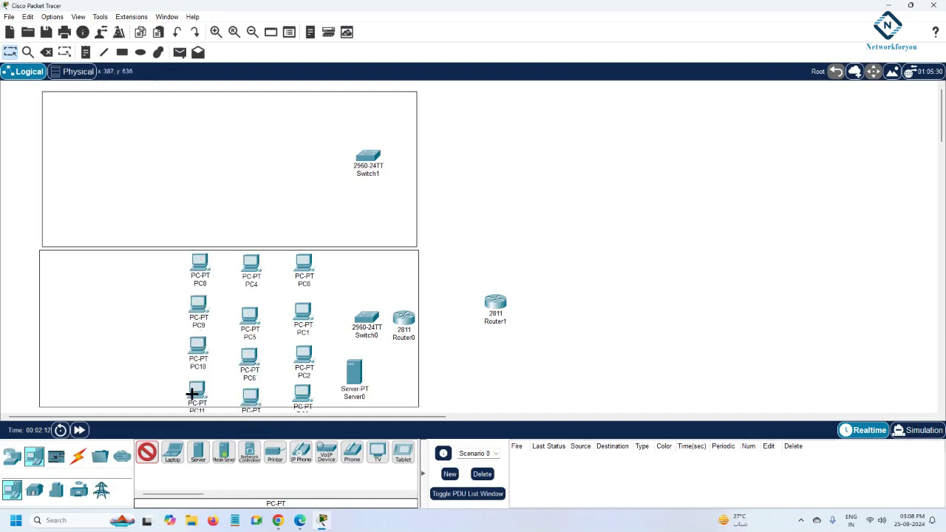
Step: Place six laptops, Laptop0–Laptop5, left of the PC columns
{"action": "left_click", "coordinate": [172, 454], "text": "ctrl"}
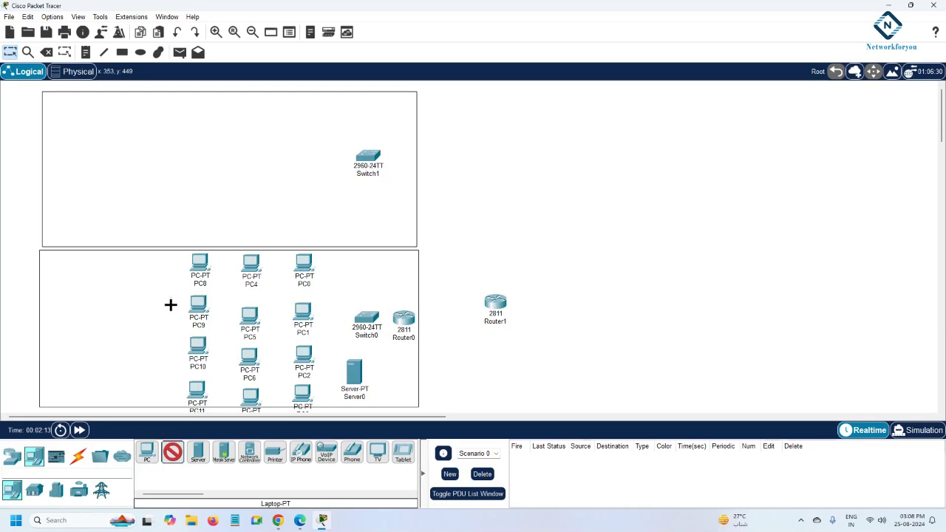
{"action": "left_click", "coordinate": [148, 263]}
{"action": "left_click", "coordinate": [148, 311]}
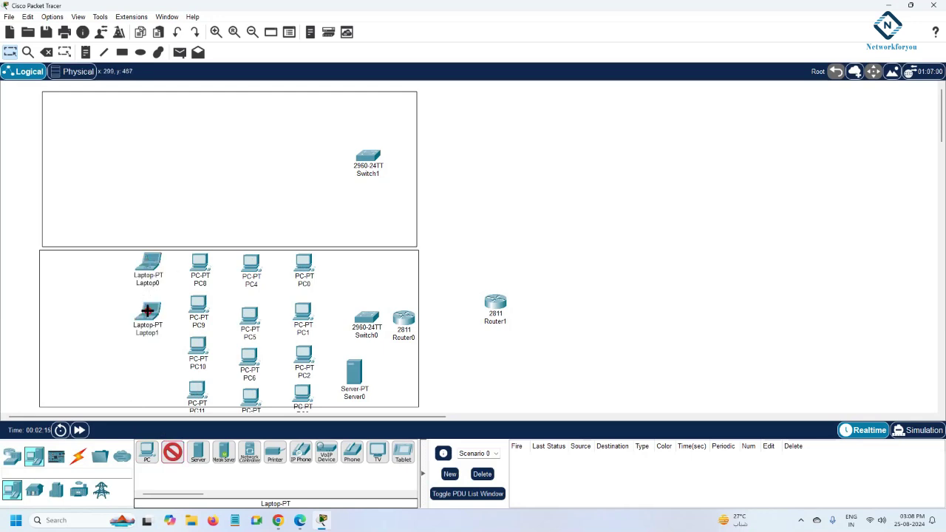
{"action": "left_click", "coordinate": [144, 351]}
{"action": "left_click", "coordinate": [145, 393]}
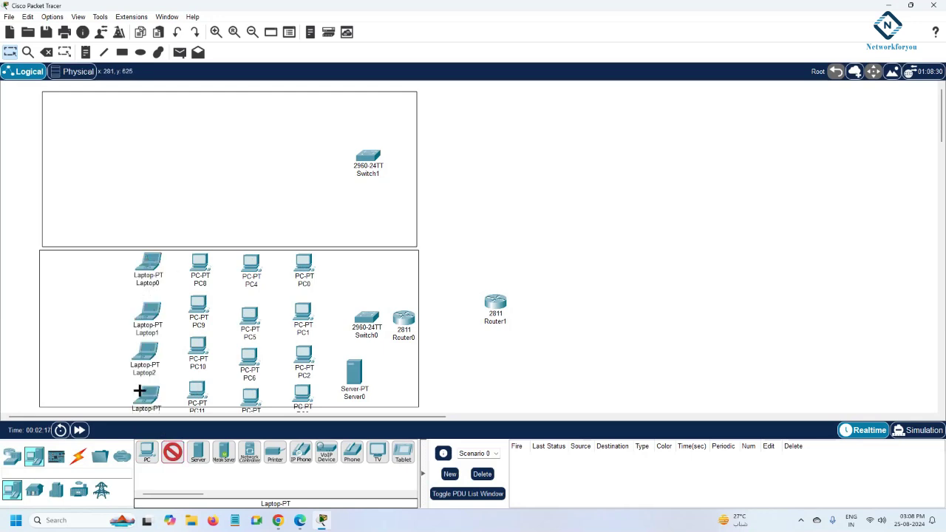
{"action": "left_click", "coordinate": [97, 260]}
{"action": "left_click", "coordinate": [97, 301]}
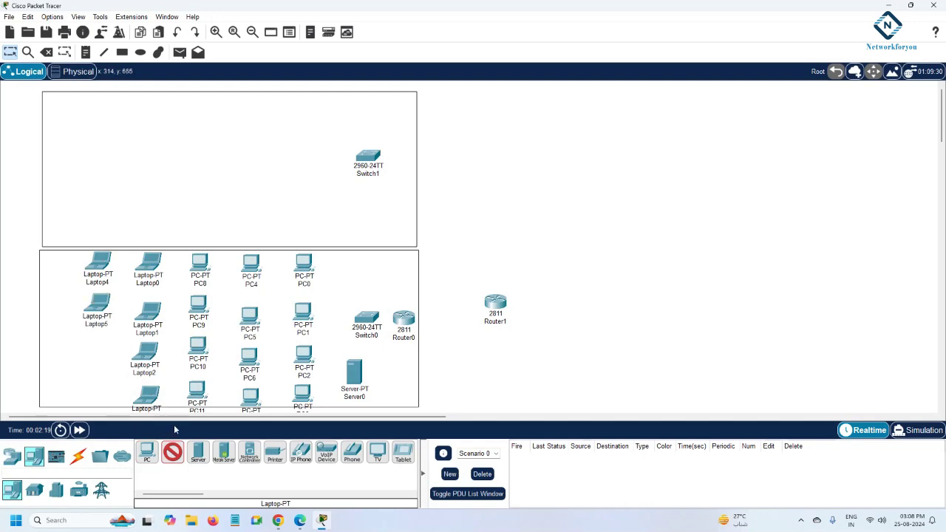
Step: Place three printers, Printer0–Printer2, at the left edge of the lower box
{"action": "left_click", "coordinate": [275, 454], "text": "ctrl"}
{"action": "left_click", "coordinate": [97, 341]}
{"action": "left_click", "coordinate": [89, 385]}
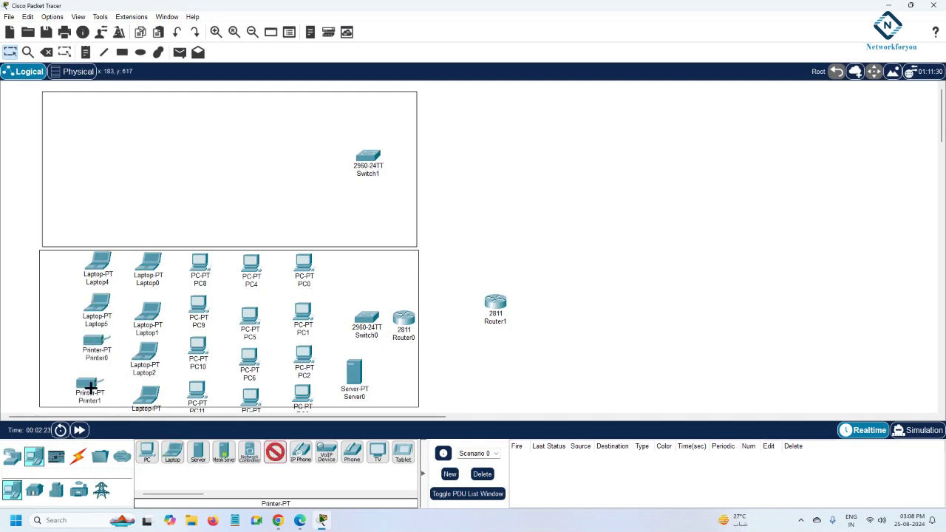
{"action": "left_click", "coordinate": [61, 271]}
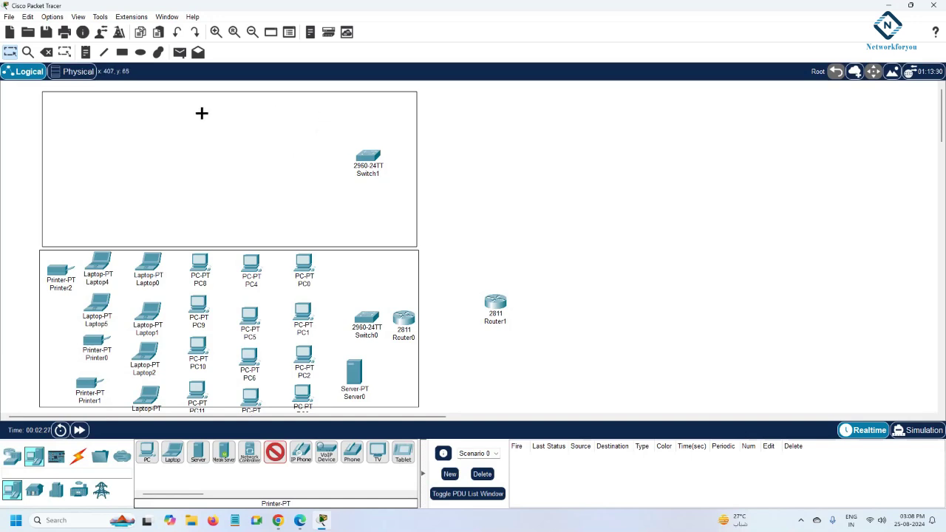
Step: Place three printers, Printer3–Printer5, near Switch1 in the upper box
{"action": "left_click", "coordinate": [329, 103]}
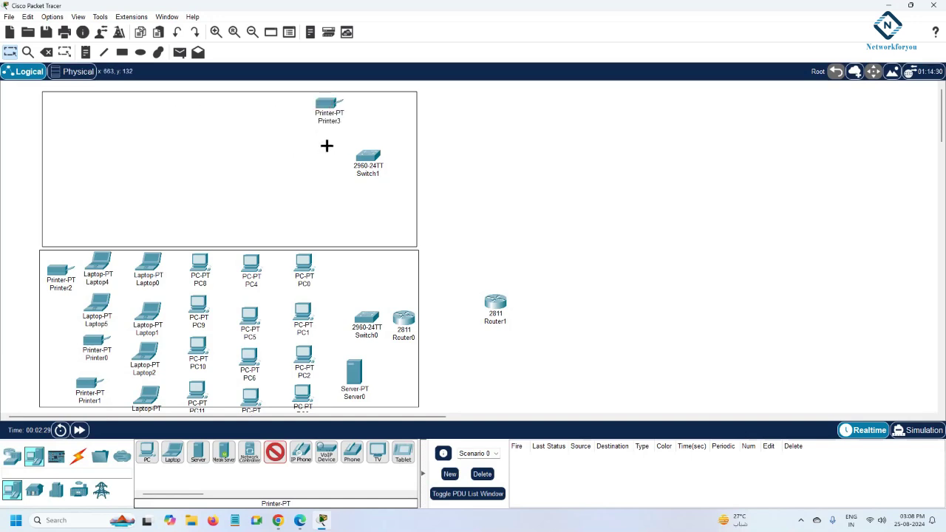
{"action": "left_click", "coordinate": [327, 145]}
{"action": "left_click", "coordinate": [331, 202]}
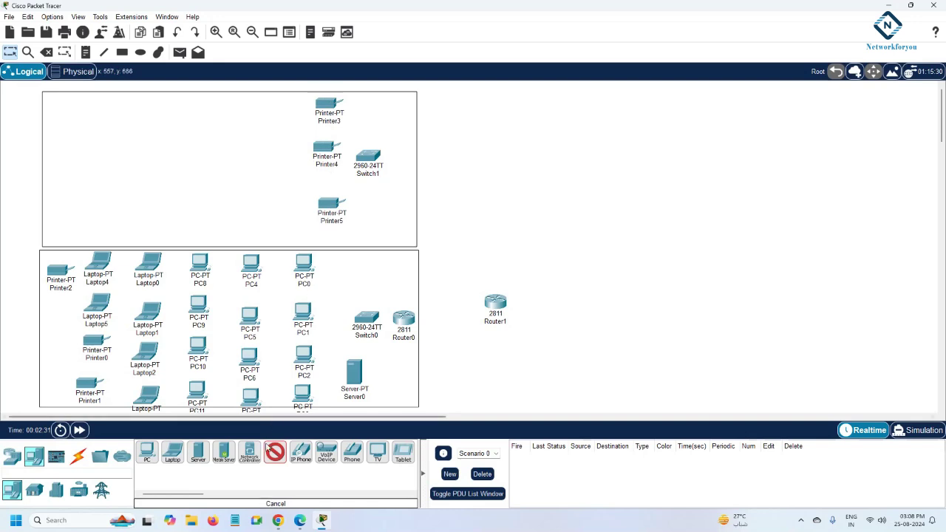
Step: Place twelve PCs, PC12–PC23, in three columns in the upper box
{"action": "left_click", "coordinate": [146, 453], "text": "ctrl"}
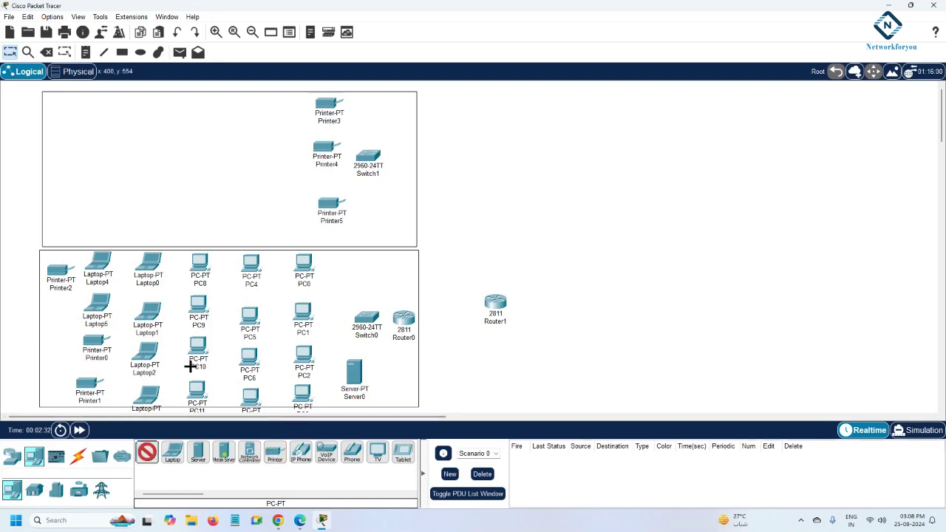
{"action": "left_click", "coordinate": [275, 102]}
{"action": "left_click", "coordinate": [272, 151]}
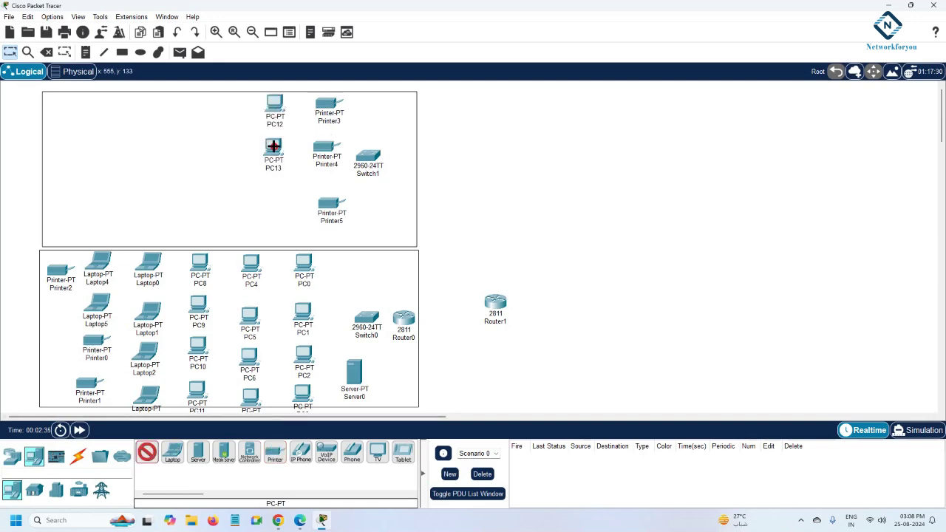
{"action": "left_click", "coordinate": [273, 195]}
{"action": "left_click", "coordinate": [275, 229]}
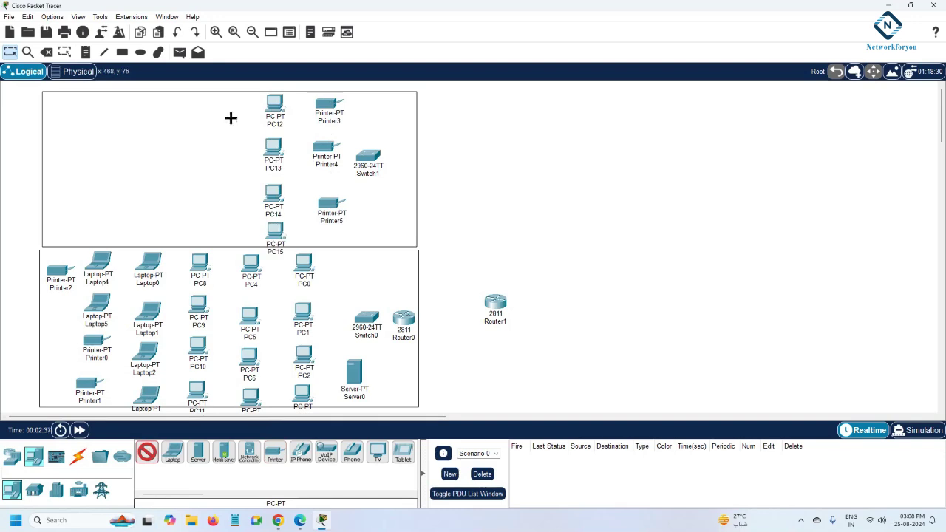
{"action": "left_click", "coordinate": [228, 102]}
{"action": "left_click", "coordinate": [227, 148]}
{"action": "left_click", "coordinate": [227, 188]}
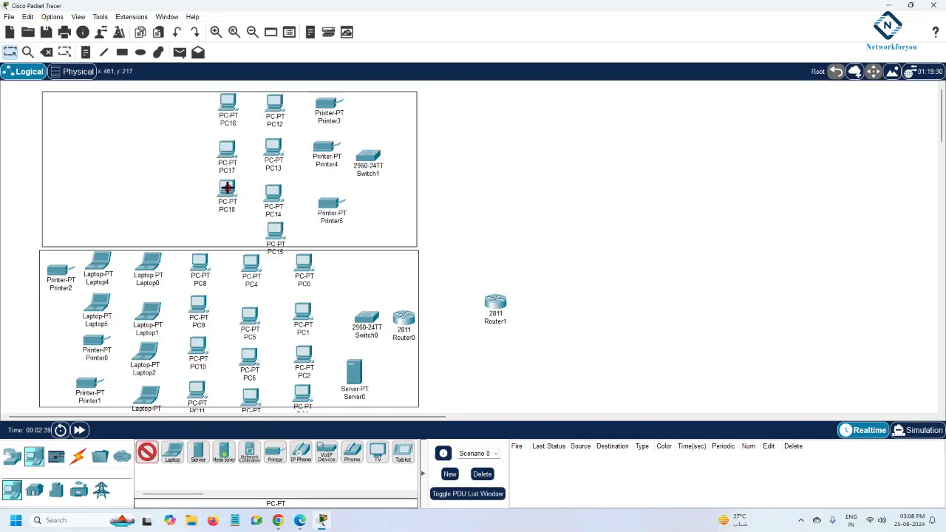
{"action": "left_click", "coordinate": [229, 232]}
{"action": "left_click", "coordinate": [185, 101]}
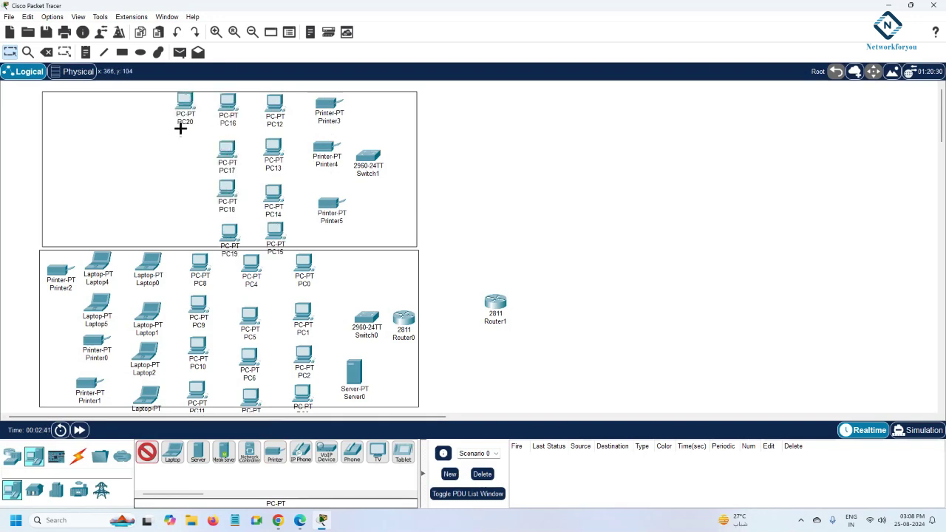
{"action": "left_click", "coordinate": [184, 138]}
{"action": "left_click", "coordinate": [185, 172]}
{"action": "left_click", "coordinate": [188, 215]}
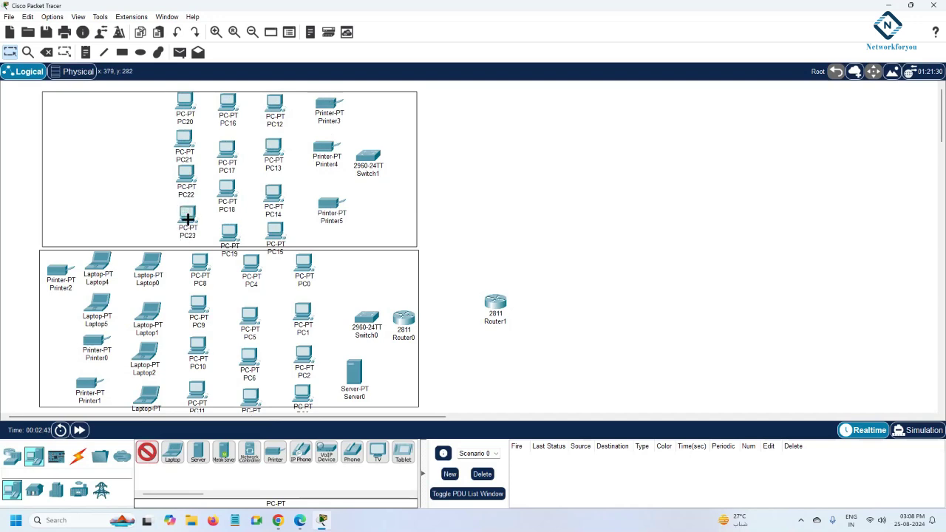
Step: Place six laptops, Laptop6–Laptop11, at the left side of the upper box
{"action": "left_click", "coordinate": [179, 445]}
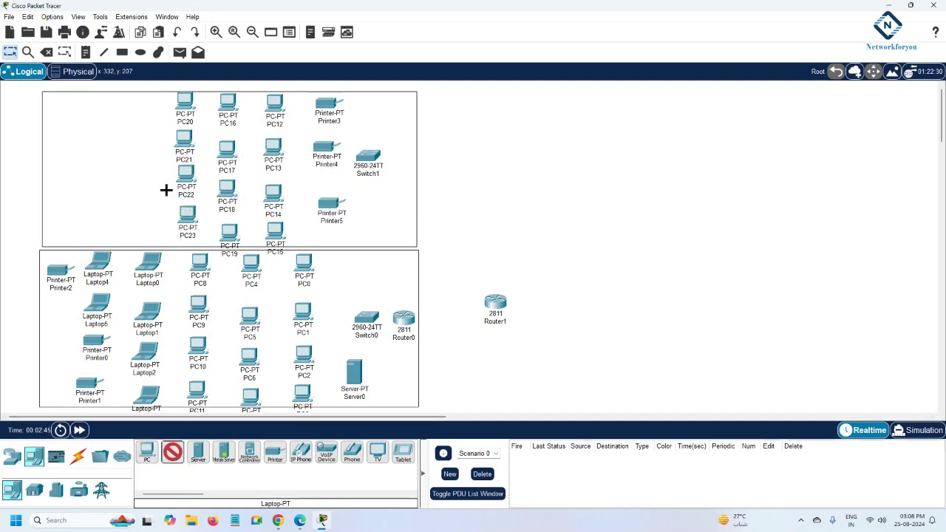
{"action": "left_click", "coordinate": [144, 110]}
{"action": "left_click", "coordinate": [143, 151]}
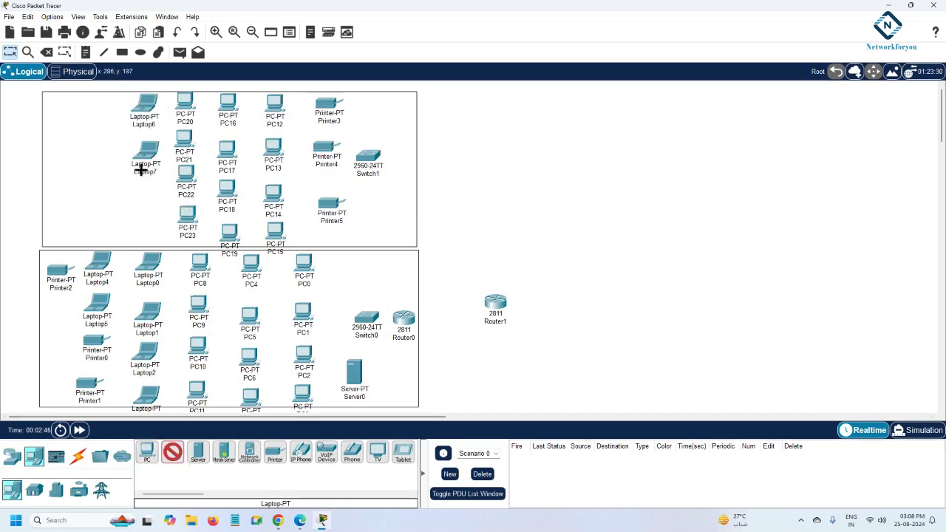
{"action": "left_click", "coordinate": [145, 190]}
{"action": "left_click", "coordinate": [148, 231]}
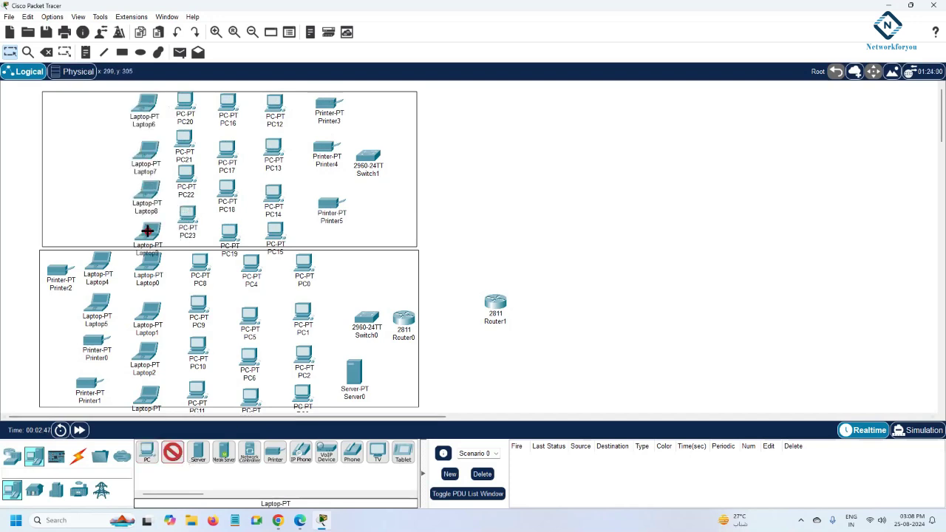
{"action": "left_click", "coordinate": [105, 103]}
{"action": "left_click", "coordinate": [105, 150]}
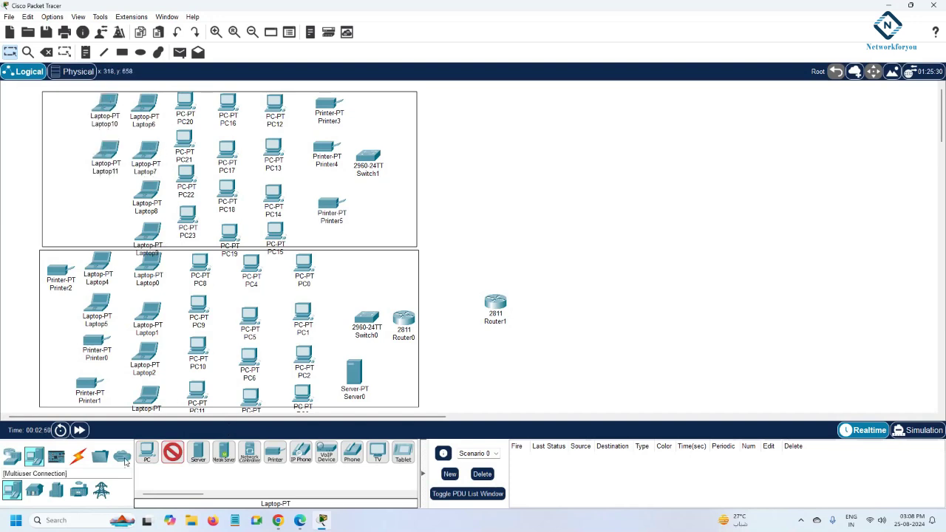
Step: Auto-cable Router0 to Switch0 and Router1, and Switch0 to Switch1 and Server0
{"action": "left_click", "coordinate": [78, 456]}
{"action": "left_click", "coordinate": [146, 452]}
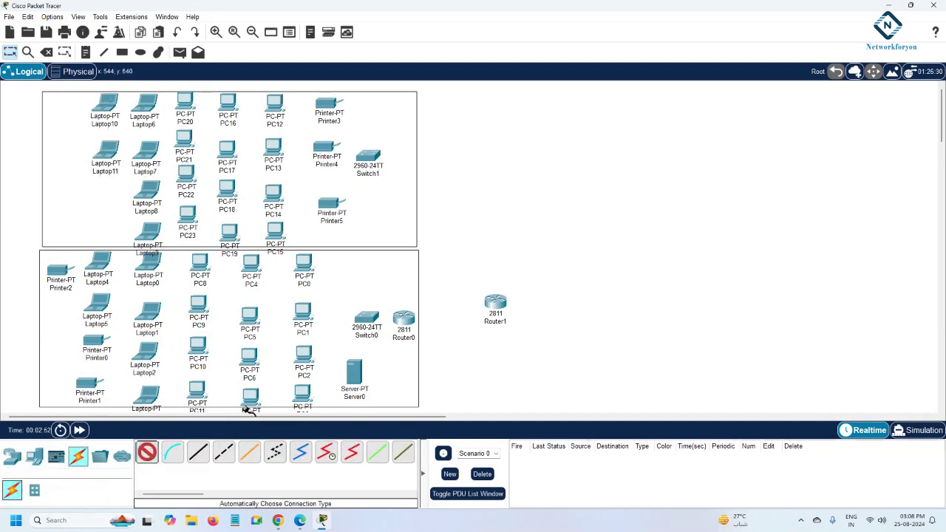
{"action": "left_click", "coordinate": [403, 318]}
{"action": "left_click", "coordinate": [367, 319]}
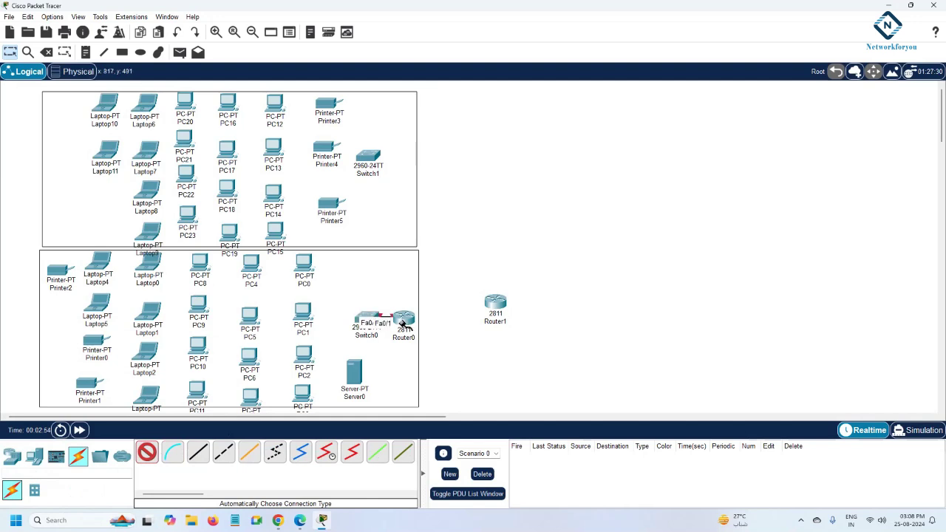
{"action": "left_click", "coordinate": [411, 319]}
{"action": "left_click", "coordinate": [495, 305]}
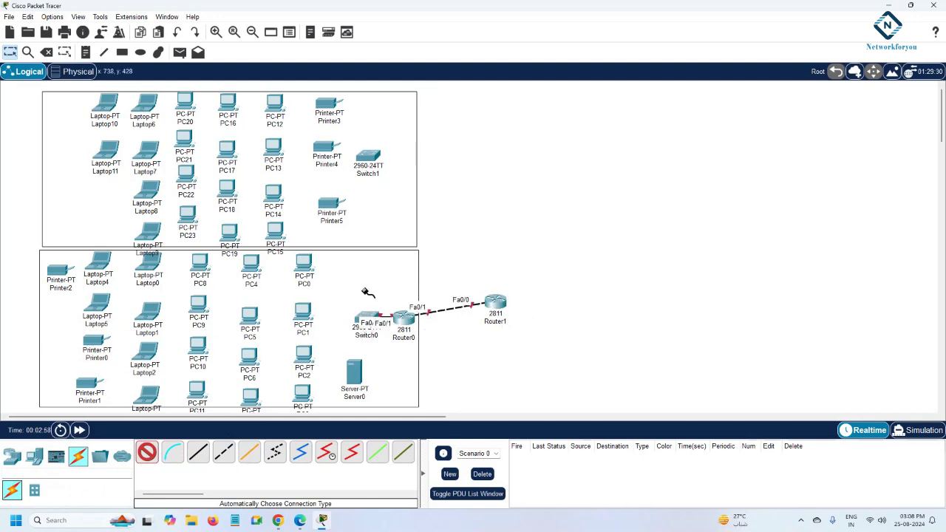
{"action": "left_click", "coordinate": [367, 315]}
{"action": "left_click", "coordinate": [366, 161]}
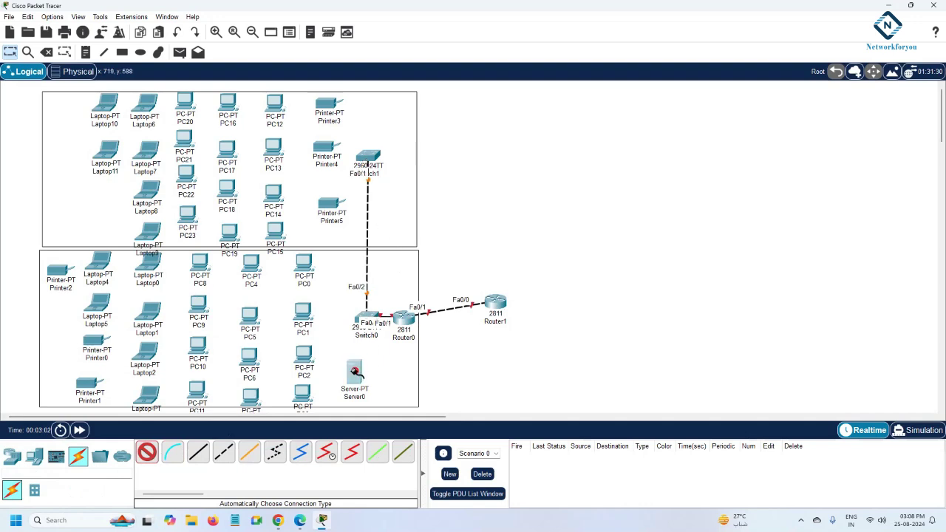
{"action": "left_click", "coordinate": [359, 319]}
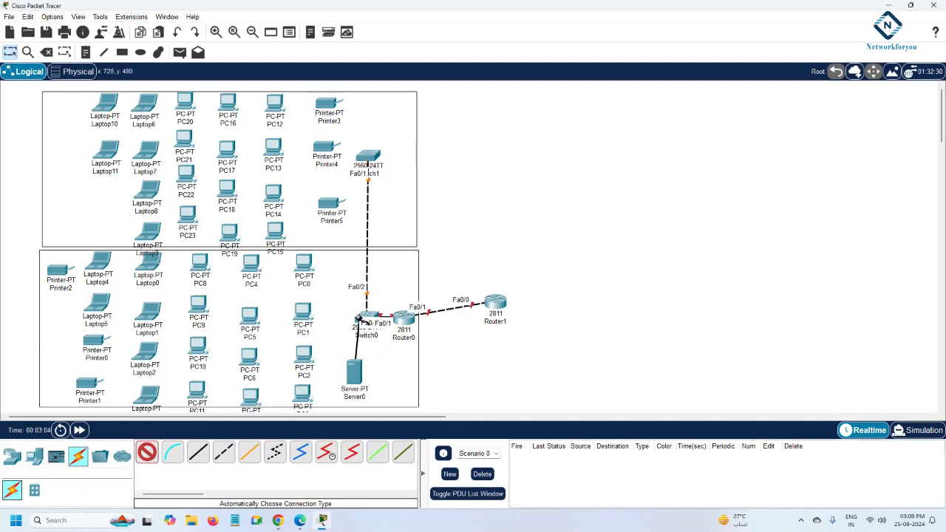
{"action": "left_click", "coordinate": [354, 371]}
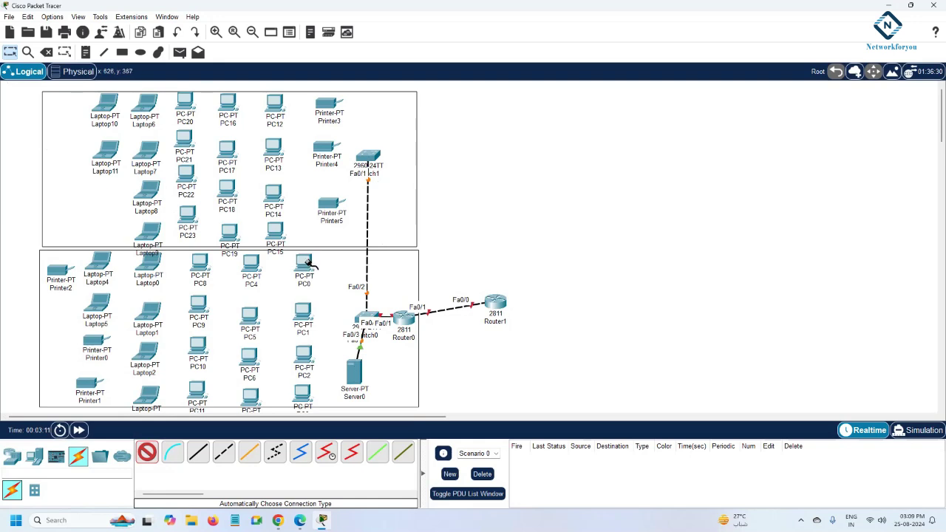
Step: Connect PC0 through PC5 to Switch0
{"action": "left_click", "coordinate": [369, 313]}
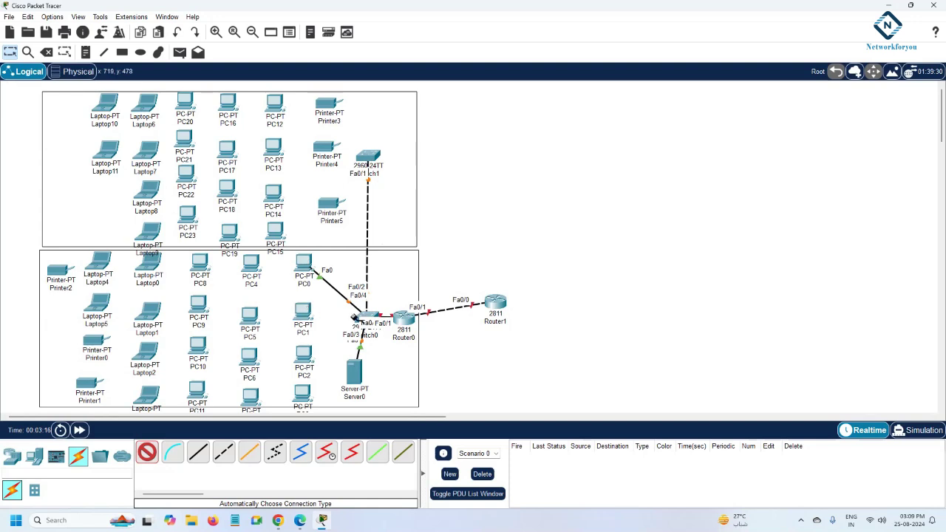
{"action": "left_click", "coordinate": [360, 316]}
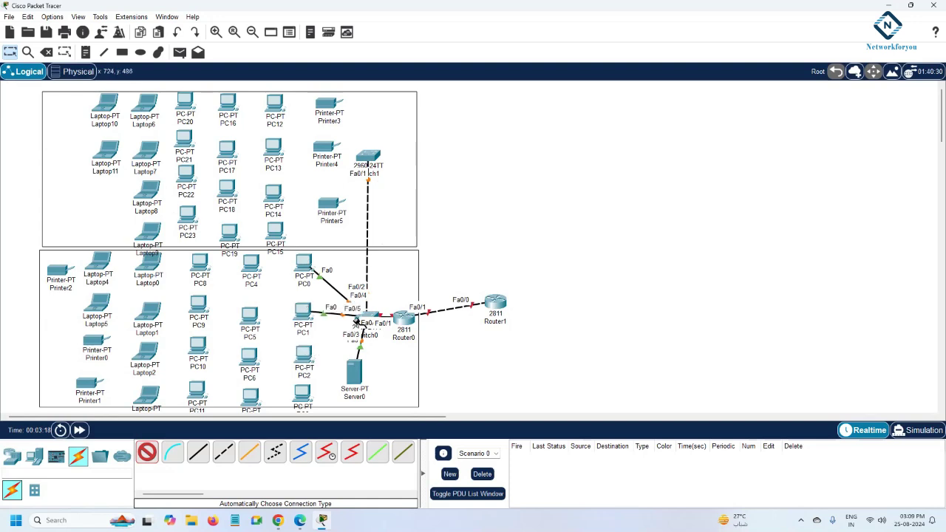
{"action": "left_click", "coordinate": [311, 374]}
{"action": "left_click", "coordinate": [347, 332]}
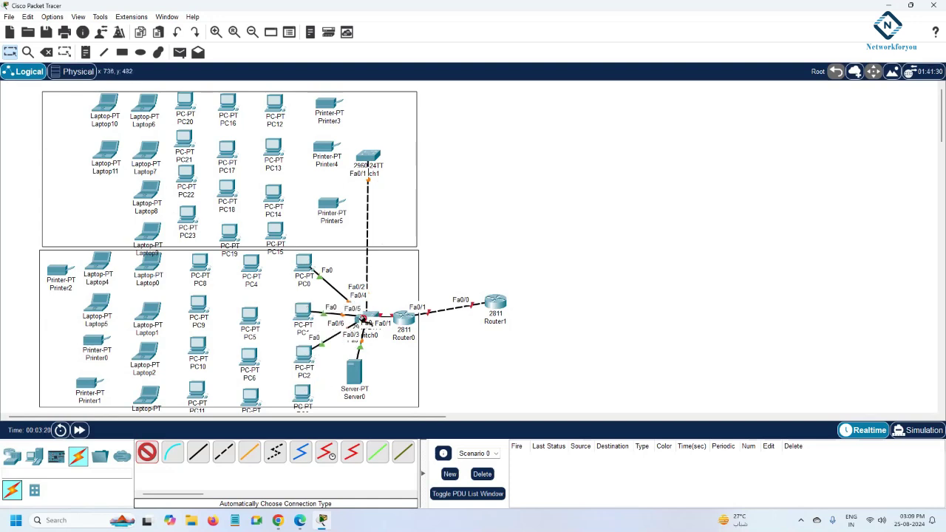
{"action": "left_click", "coordinate": [305, 394]}
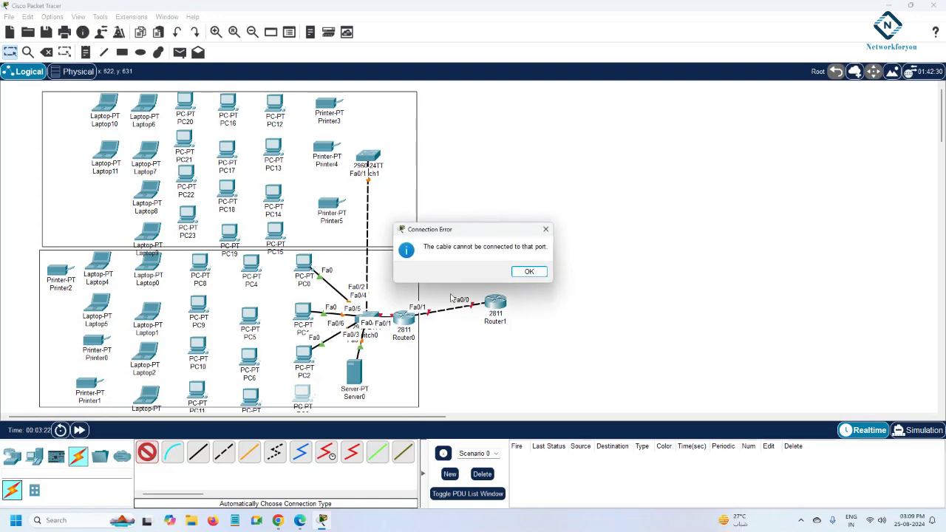
{"action": "left_click", "coordinate": [530, 272]}
{"action": "left_click", "coordinate": [351, 322]}
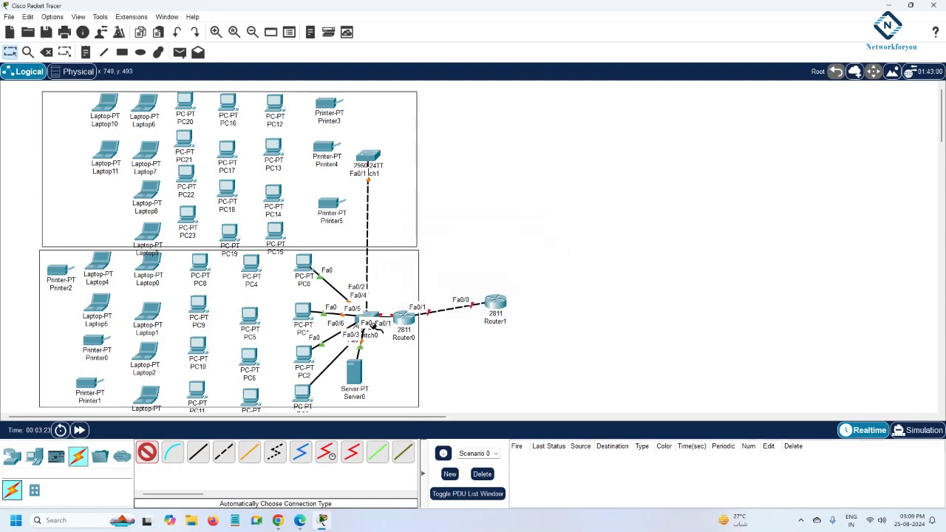
{"action": "left_click", "coordinate": [256, 265]}
{"action": "left_click", "coordinate": [368, 315]}
{"action": "left_click", "coordinate": [251, 314]}
{"action": "left_click", "coordinate": [357, 317]}
Step: Connect PC6 through PC11 to Switch0
{"action": "left_click", "coordinate": [251, 357]}
{"action": "left_click", "coordinate": [366, 316]}
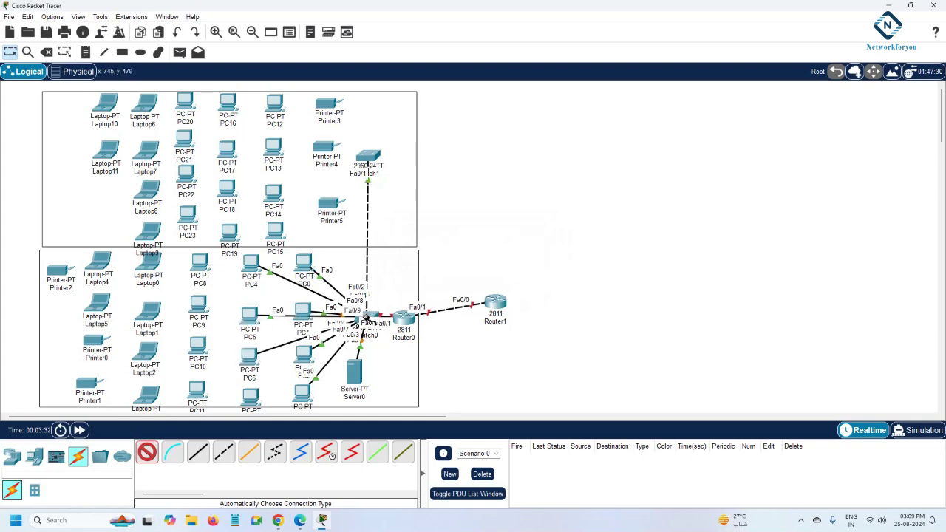
{"action": "left_click", "coordinate": [255, 396]}
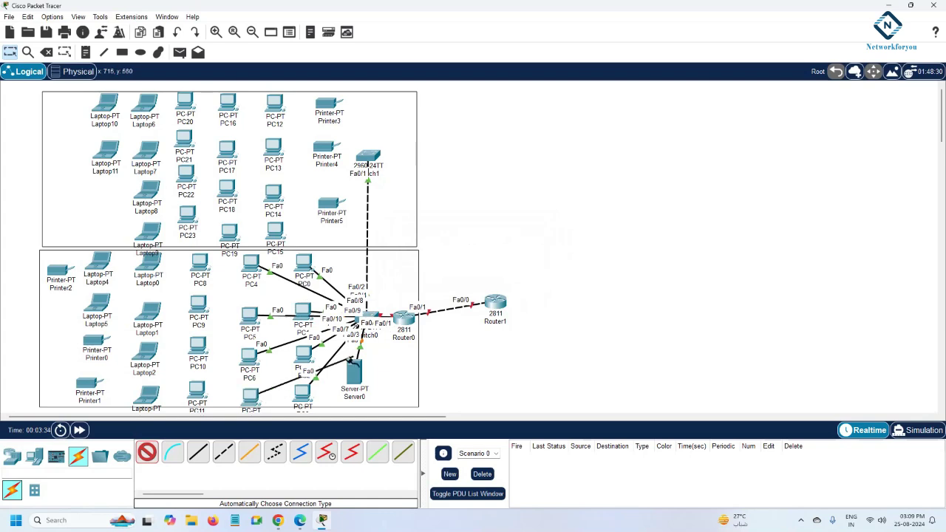
{"action": "left_click", "coordinate": [366, 316]}
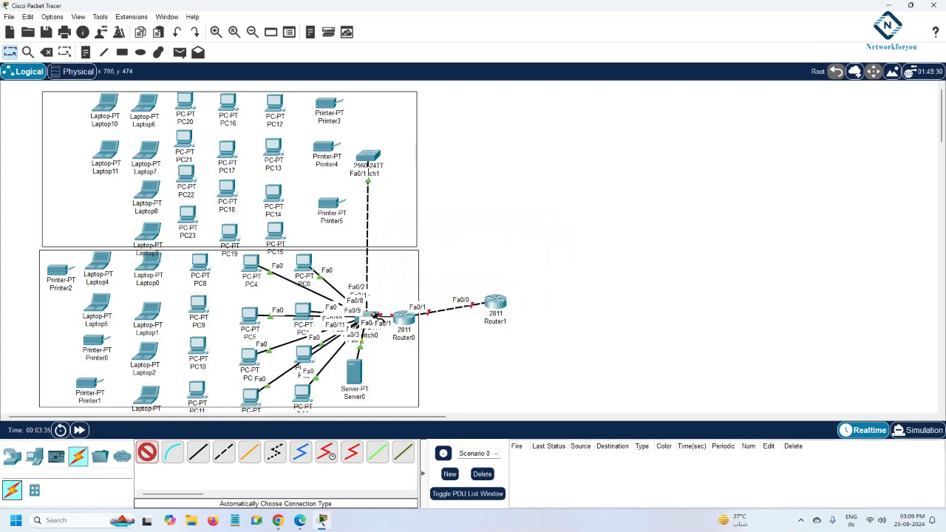
{"action": "left_click", "coordinate": [203, 271]}
{"action": "left_click", "coordinate": [380, 319]}
{"action": "left_click", "coordinate": [205, 306]}
{"action": "left_click", "coordinate": [366, 317]}
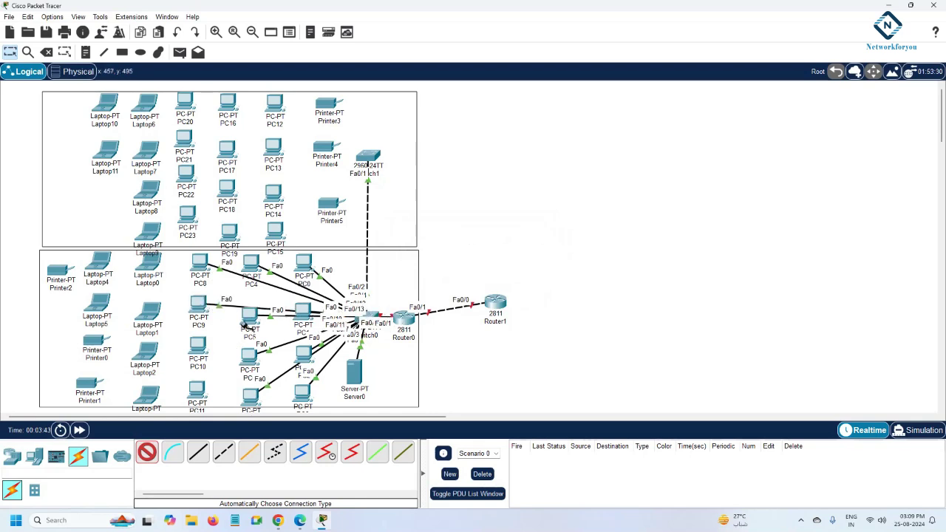
{"action": "left_click", "coordinate": [202, 349]}
{"action": "left_click", "coordinate": [362, 321]}
{"action": "left_click", "coordinate": [196, 387]}
{"action": "left_click", "coordinate": [363, 318]}
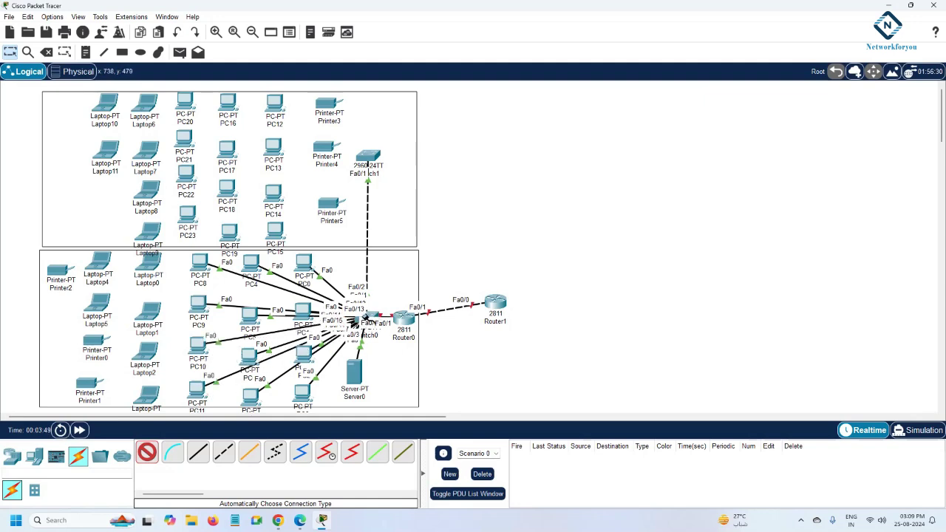
Step: Connect the six lower-floor laptops, Laptop0–Laptop5, to Switch0
{"action": "left_click", "coordinate": [151, 259]}
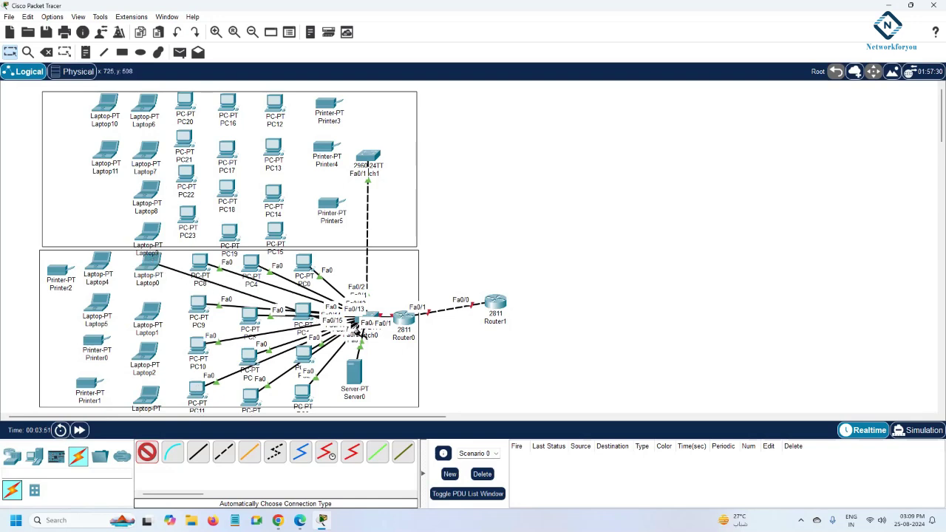
{"action": "left_click", "coordinate": [366, 318]}
{"action": "left_click", "coordinate": [152, 314]}
{"action": "left_click", "coordinate": [364, 317]}
{"action": "left_click", "coordinate": [155, 350]}
{"action": "left_click", "coordinate": [366, 320]}
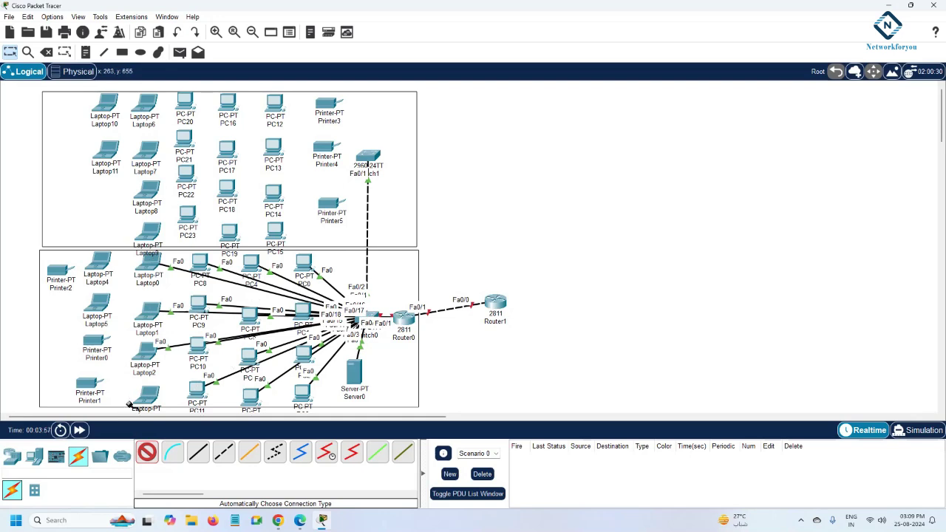
{"action": "left_click", "coordinate": [148, 392]}
{"action": "left_click", "coordinate": [365, 319]}
{"action": "left_click", "coordinate": [98, 268]}
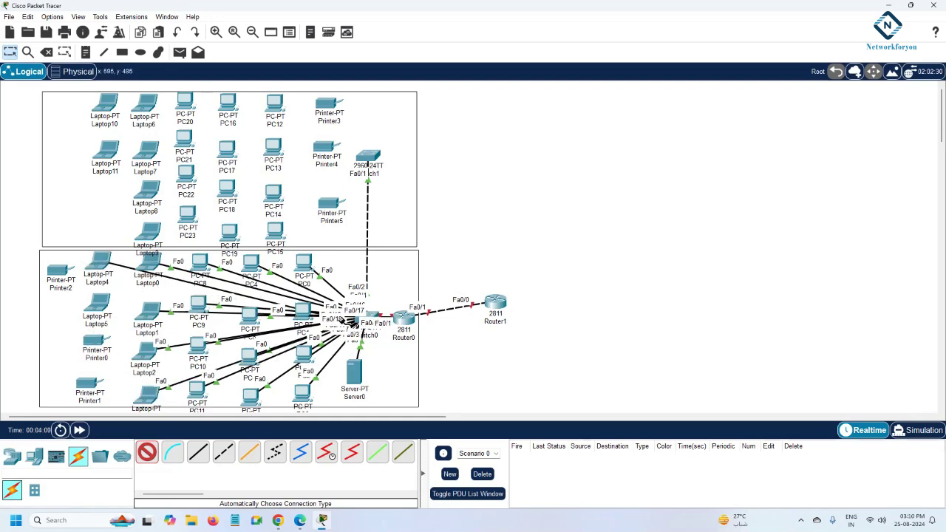
{"action": "left_click", "coordinate": [365, 320]}
{"action": "left_click", "coordinate": [92, 307]}
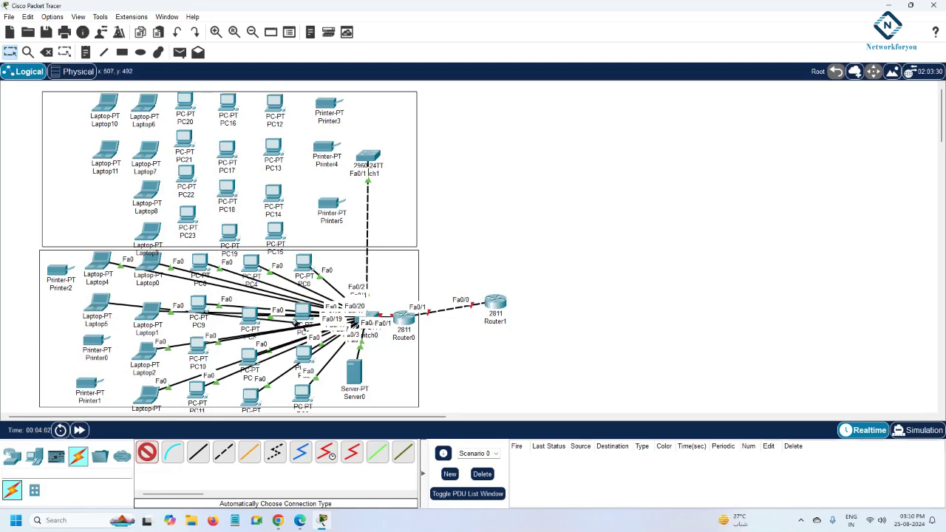
{"action": "left_click", "coordinate": [374, 317]}
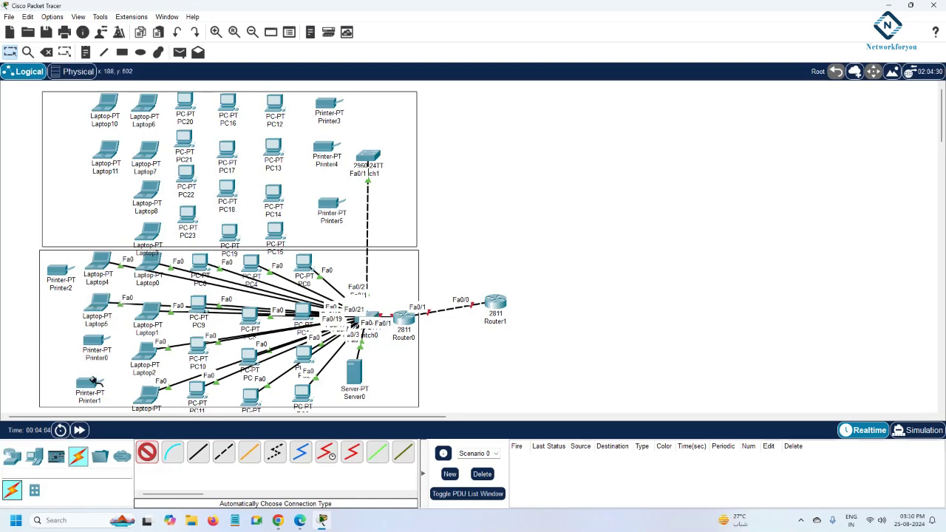
Step: Connect Printer0, Printer1 and Printer2 to Switch0
{"action": "left_click", "coordinate": [95, 342]}
{"action": "left_click", "coordinate": [359, 321]}
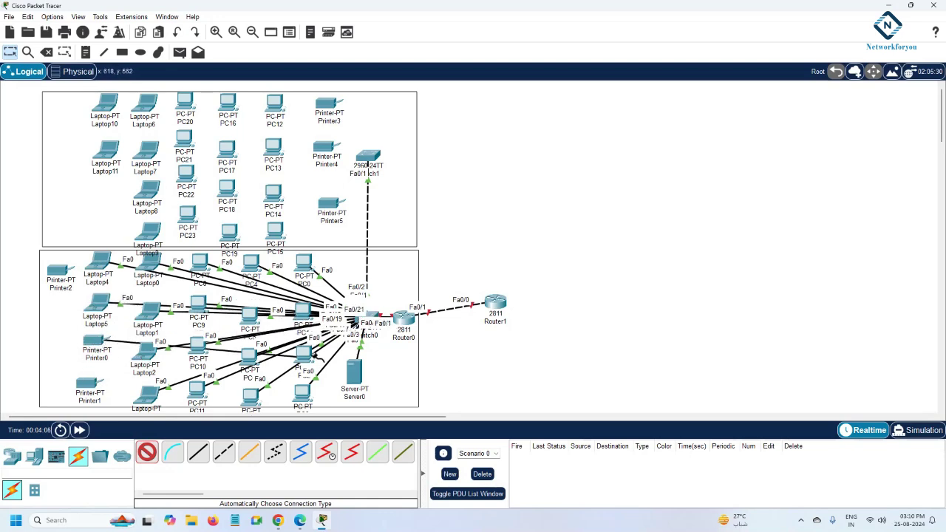
{"action": "left_click", "coordinate": [92, 382]}
{"action": "left_click", "coordinate": [368, 319]}
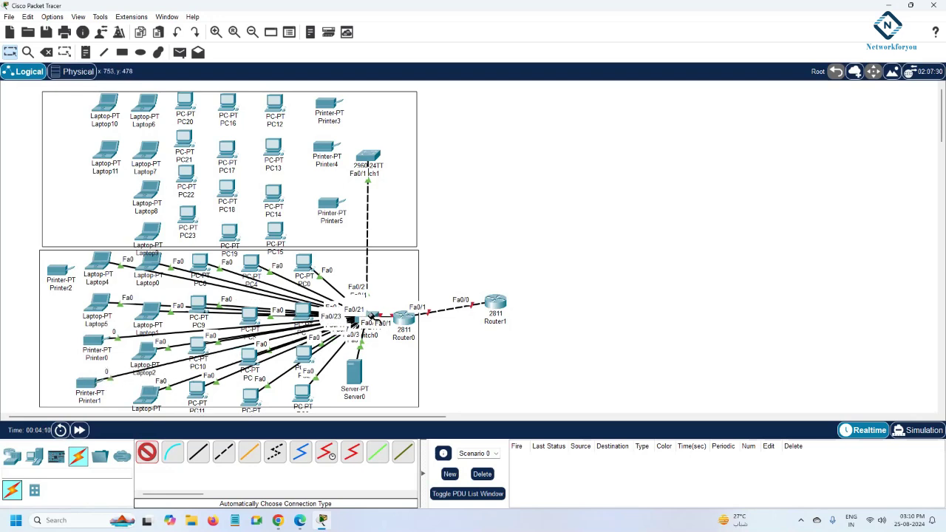
{"action": "left_click", "coordinate": [60, 274]}
{"action": "left_click", "coordinate": [374, 317]}
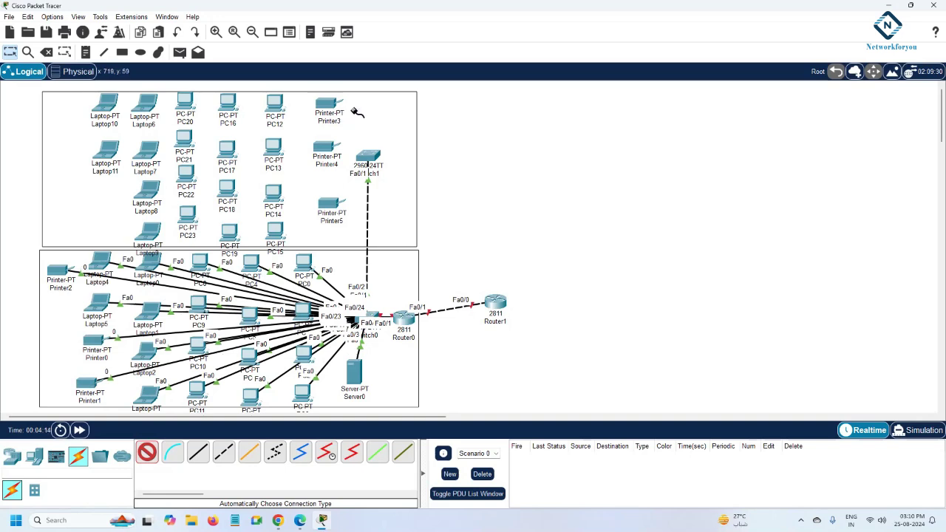
Step: Cable Printer3, Printer4 and Printer5 to Switch1 with automatic connections
{"action": "left_click", "coordinate": [332, 108]}
{"action": "left_click", "coordinate": [366, 157]}
{"action": "left_click", "coordinate": [325, 149]}
{"action": "left_click", "coordinate": [365, 156]}
{"action": "left_click", "coordinate": [330, 204]}
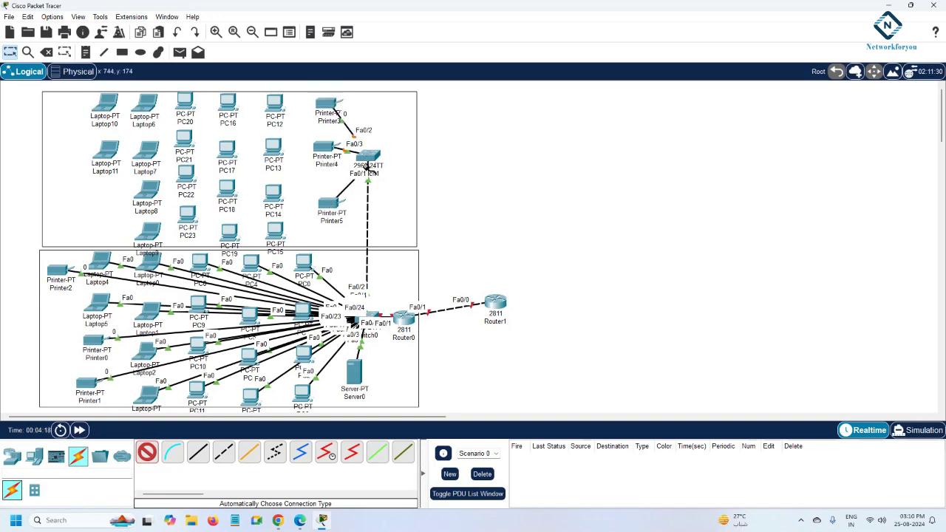
{"action": "left_click", "coordinate": [368, 157]}
Step: Cable the upper-floor PCs, PC12 through PC23, to Switch1
{"action": "left_click", "coordinate": [280, 101]}
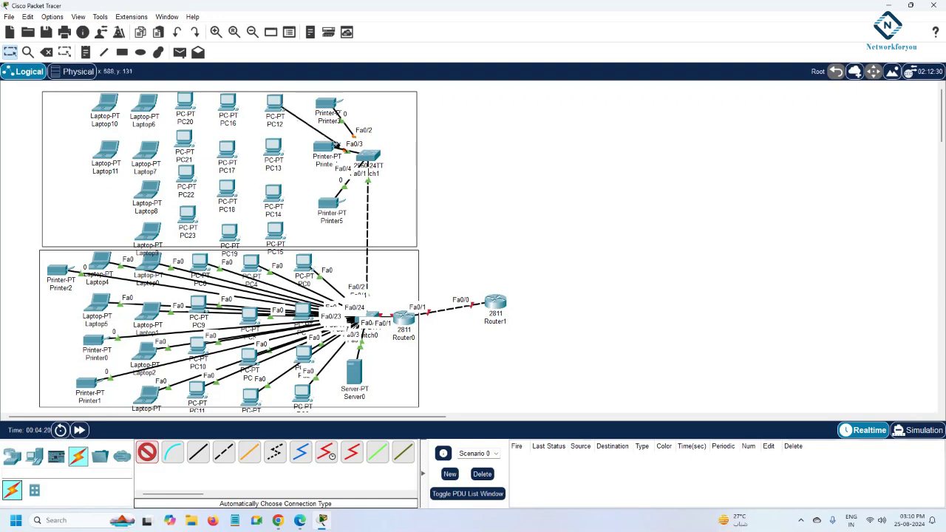
{"action": "left_click", "coordinate": [367, 157]}
{"action": "left_click", "coordinate": [271, 150]}
{"action": "left_click", "coordinate": [366, 156]}
{"action": "left_click", "coordinate": [276, 193]}
{"action": "left_click", "coordinate": [367, 157]}
{"action": "left_click", "coordinate": [276, 229]}
{"action": "left_click", "coordinate": [365, 157]}
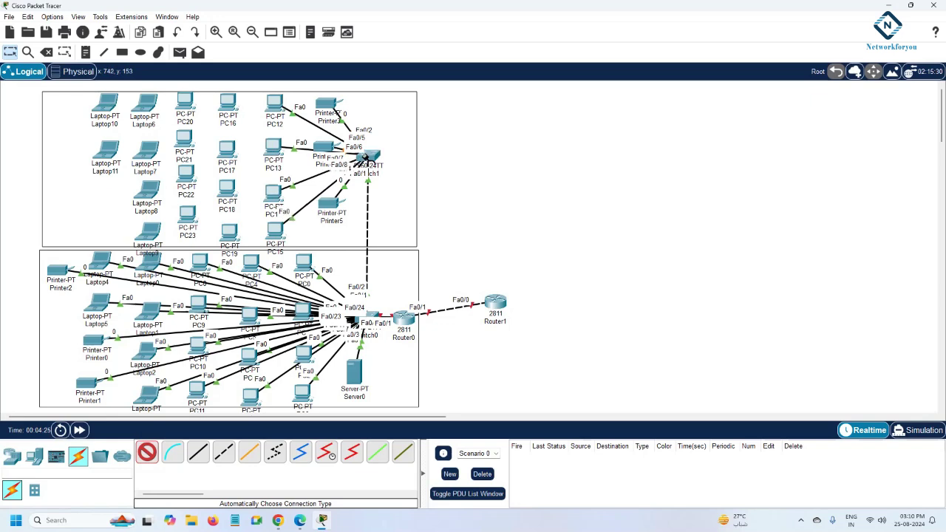
{"action": "left_click", "coordinate": [367, 160]}
{"action": "left_click", "coordinate": [362, 157]}
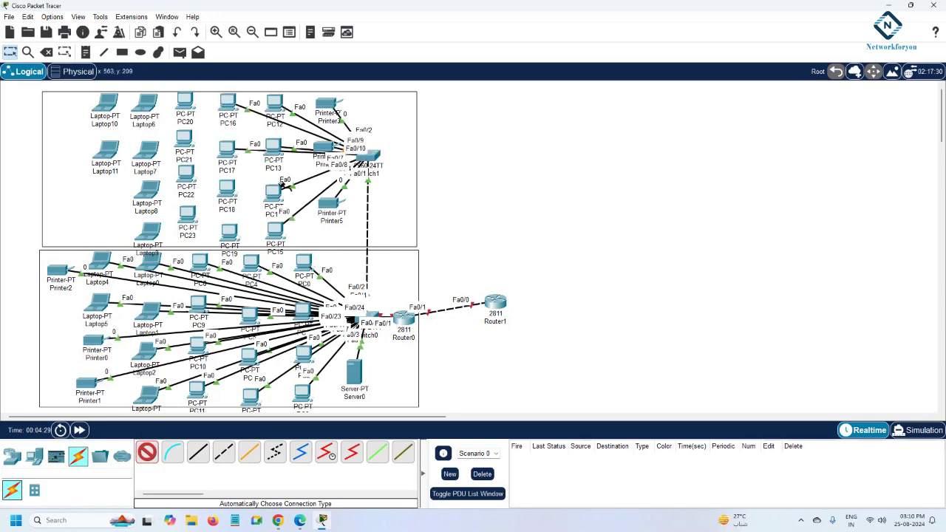
{"action": "left_click", "coordinate": [229, 191]}
{"action": "left_click", "coordinate": [368, 158]}
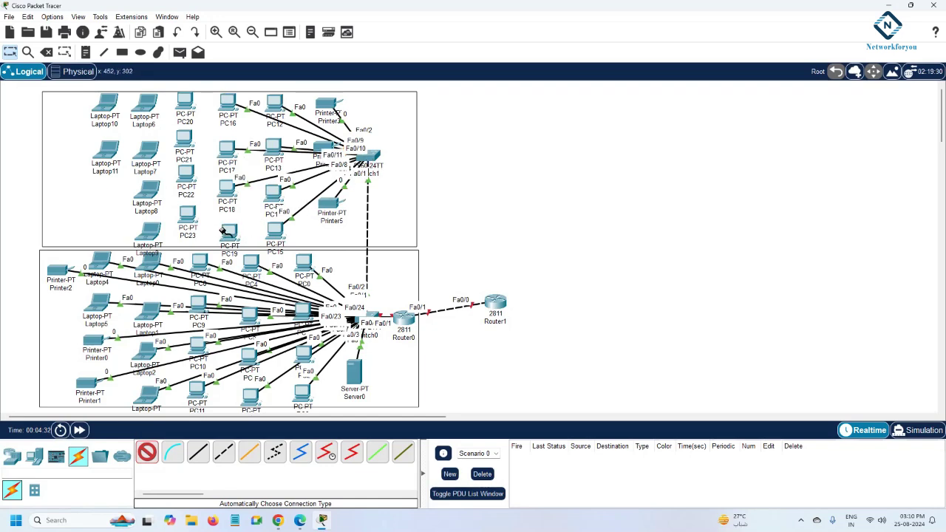
{"action": "left_click", "coordinate": [229, 232]}
{"action": "left_click", "coordinate": [367, 159]}
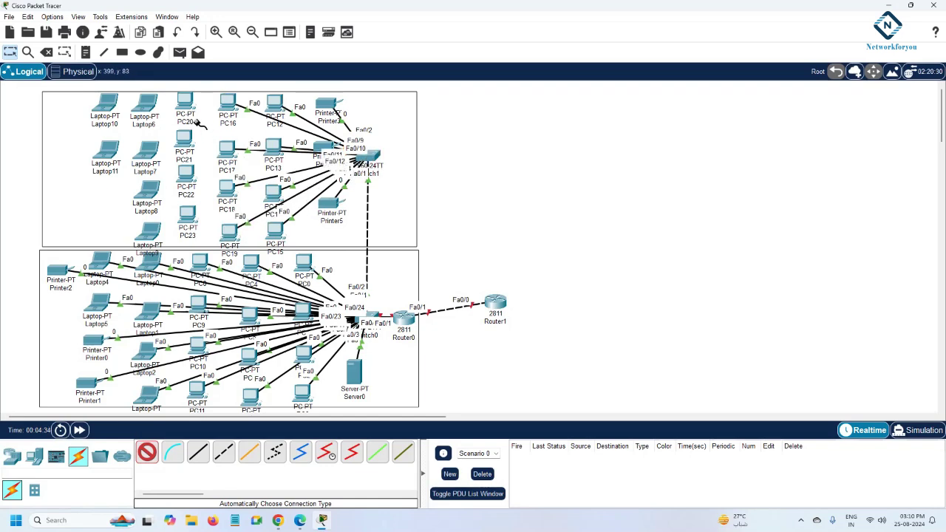
{"action": "left_click", "coordinate": [186, 102]}
{"action": "left_click", "coordinate": [367, 156]}
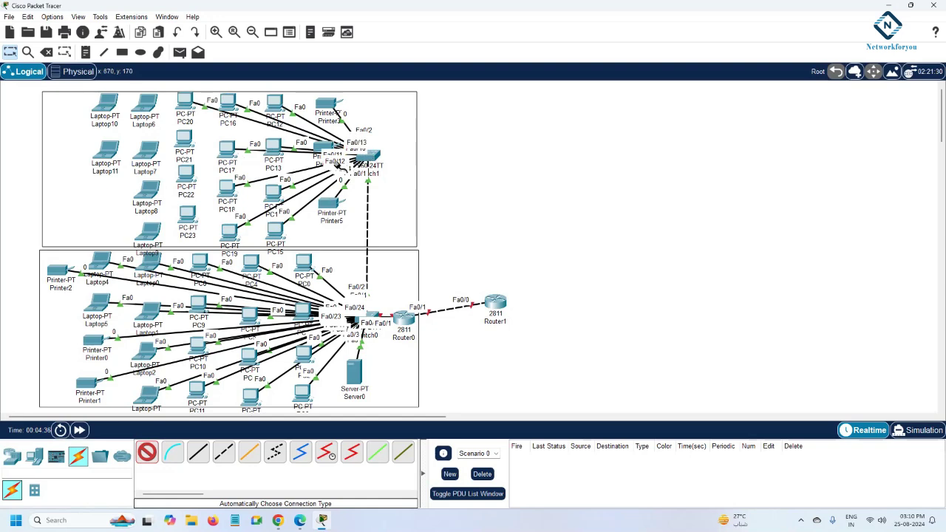
{"action": "left_click", "coordinate": [368, 157]}
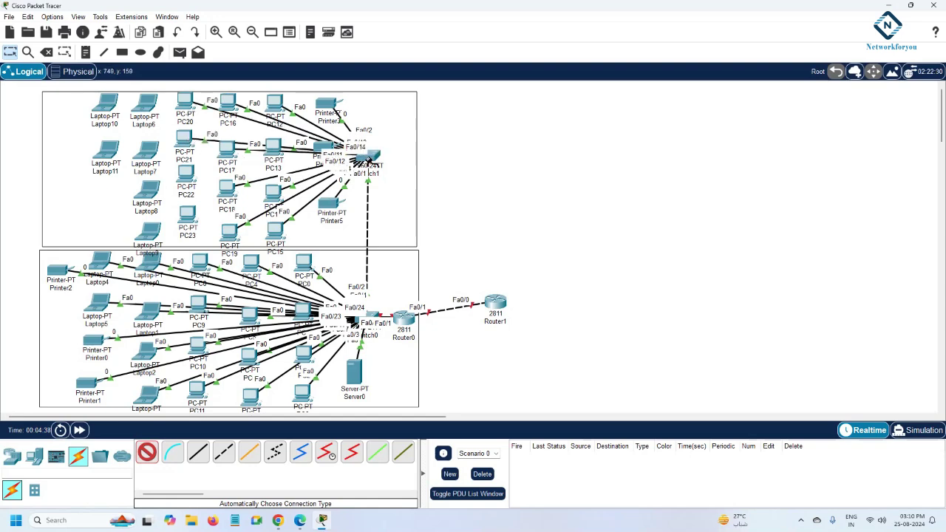
{"action": "left_click", "coordinate": [186, 172]}
{"action": "left_click", "coordinate": [366, 158]}
{"action": "left_click", "coordinate": [187, 214]}
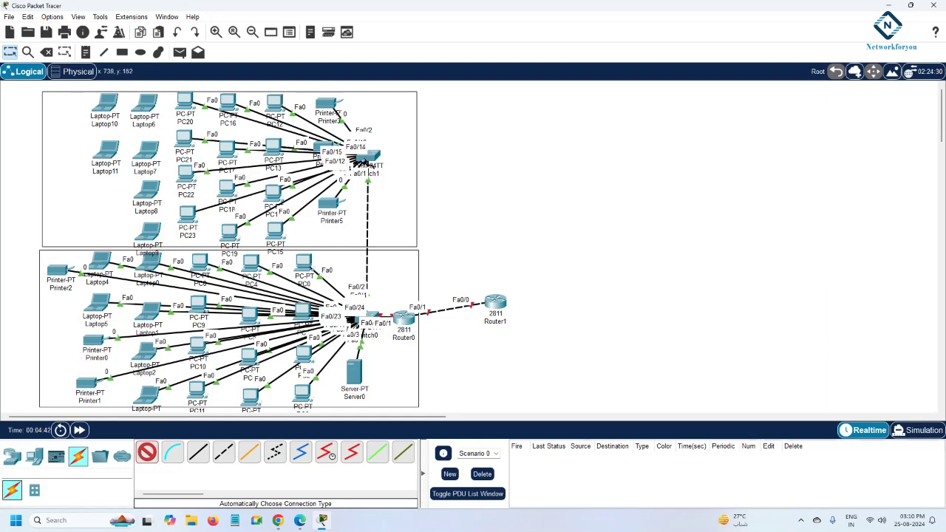
{"action": "left_click", "coordinate": [368, 157]}
Step: Cable Laptop6 through Laptop11 to Switch1, then return to the Select tool
{"action": "left_click", "coordinate": [185, 103]}
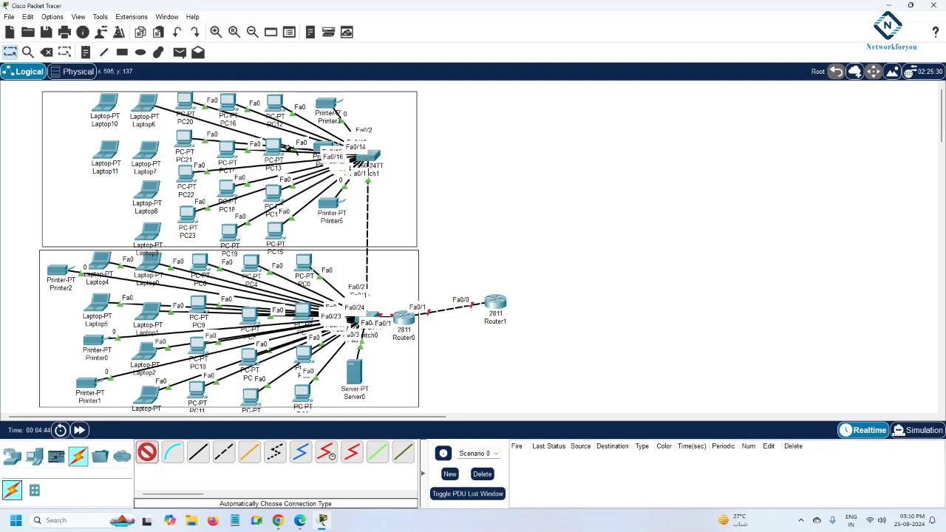
{"action": "left_click", "coordinate": [367, 157]}
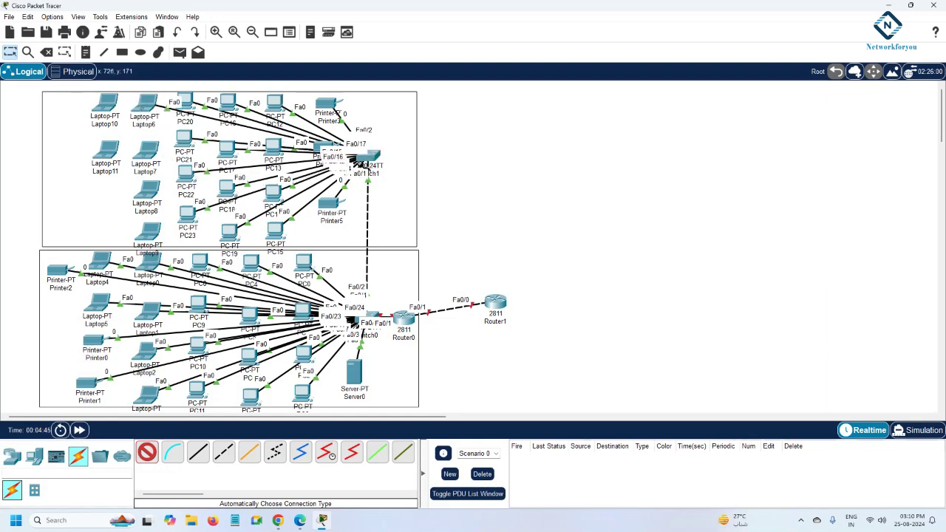
{"action": "left_click", "coordinate": [150, 153]}
{"action": "left_click", "coordinate": [367, 157]}
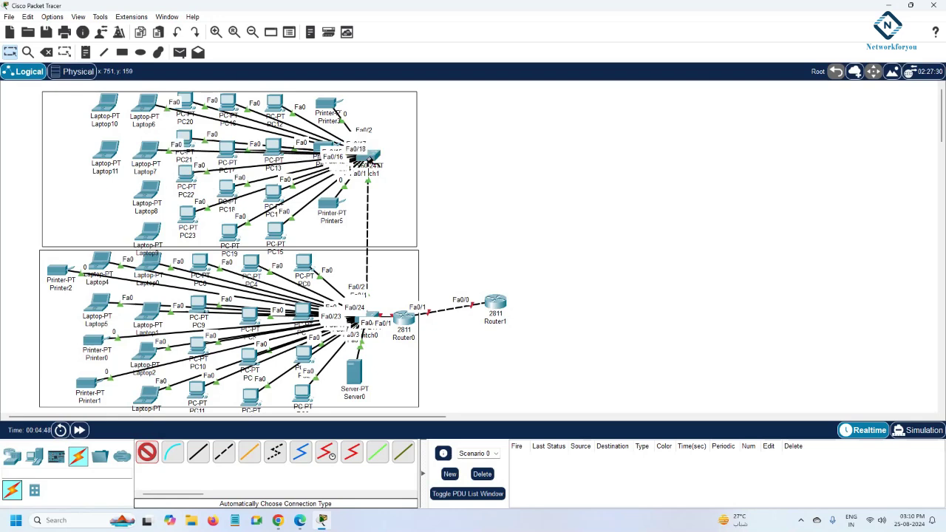
{"action": "left_click", "coordinate": [144, 194]}
{"action": "left_click", "coordinate": [367, 157]}
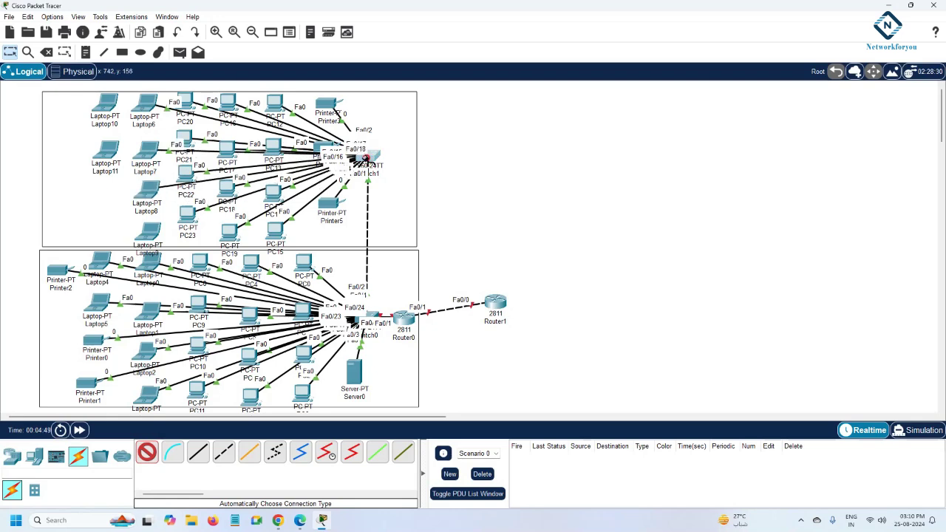
{"action": "left_click", "coordinate": [146, 234]}
{"action": "left_click", "coordinate": [357, 158]}
{"action": "left_click", "coordinate": [105, 151]}
{"action": "left_click", "coordinate": [368, 156]}
{"action": "left_click", "coordinate": [109, 106]}
{"action": "left_click", "coordinate": [373, 157]}
{"action": "left_click", "coordinate": [373, 156]}
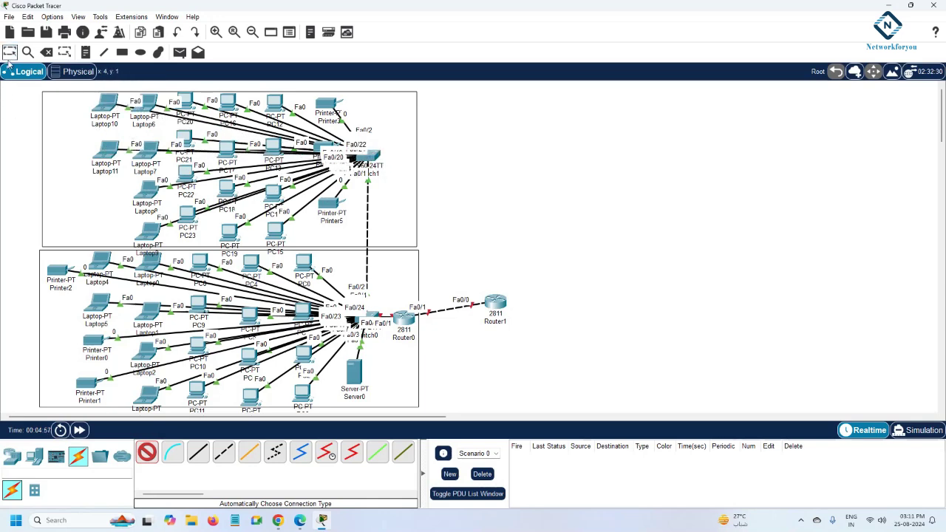
{"action": "left_click", "coordinate": [10, 54]}
Step: Shift Server0 slightly down-right, move Router1 up and right, and Router0 slightly right
{"action": "left_click_drag", "start_coordinate": [358, 374], "coordinate": [380, 384]}
{"action": "mouse_move", "coordinate": [493, 306]}
{"action": "left_mouse_down"}
{"action": "mouse_move", "coordinate": [548, 328]}
{"action": "mouse_move", "coordinate": [592, 279]}
{"action": "left_mouse_up"}
{"action": "left_click_drag", "start_coordinate": [405, 325], "coordinate": [464, 319]}
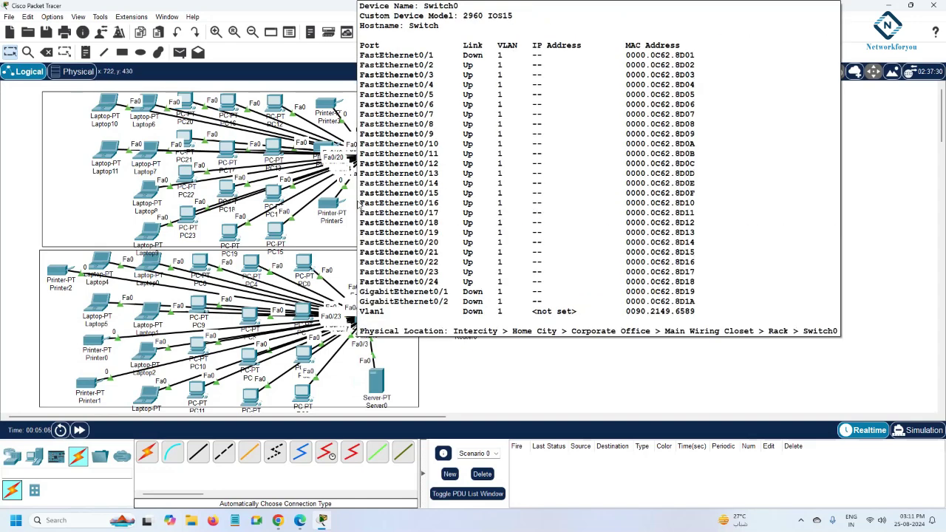
{"action": "mouse_move", "coordinate": [365, 158]}
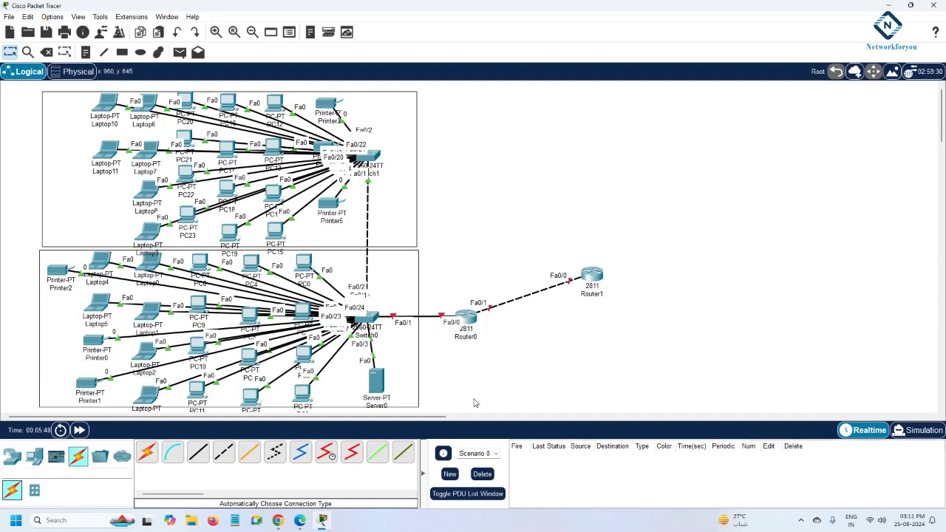
Step: Rename Router0 to R1 and Router1 to ISP
{"action": "left_click", "coordinate": [465, 337]}
{"action": "type", "text": "R1"}
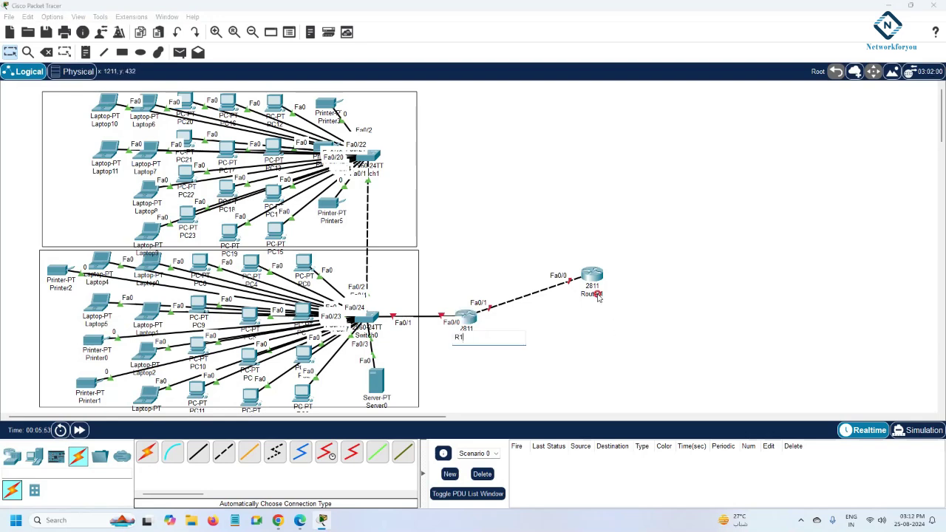
{"action": "left_click", "coordinate": [591, 295]}
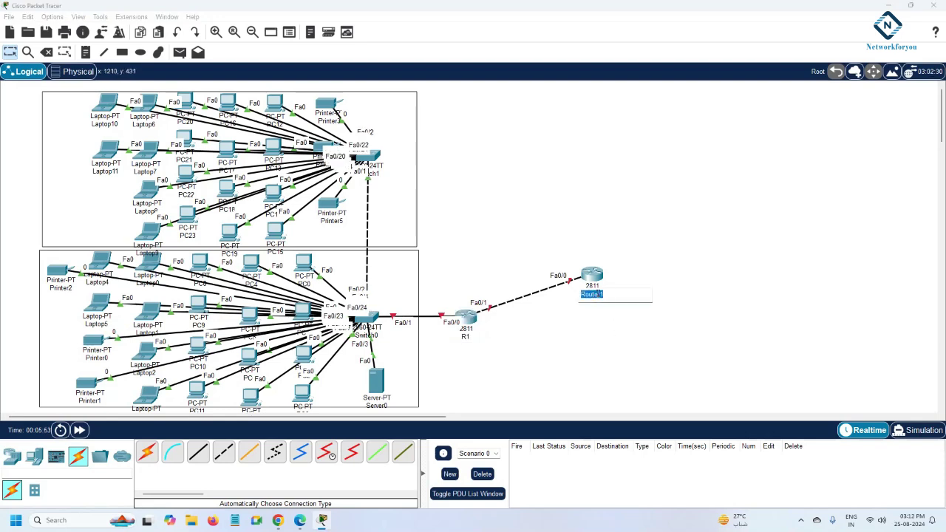
{"action": "type", "text": "ISP"}
{"action": "left_click", "coordinate": [637, 361]}
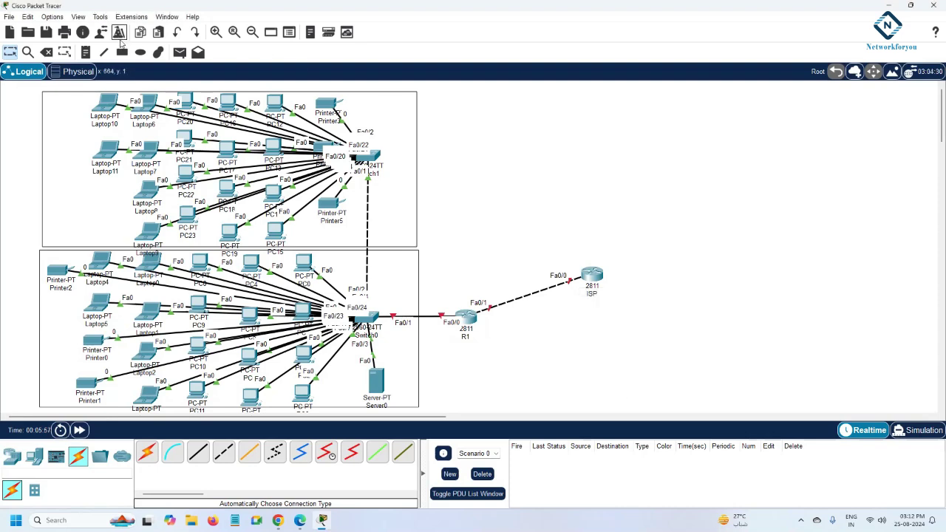
Step: Add a 192.168.1.1/24 note above the Switch0–R1 link
{"action": "left_click", "coordinate": [85, 51]}
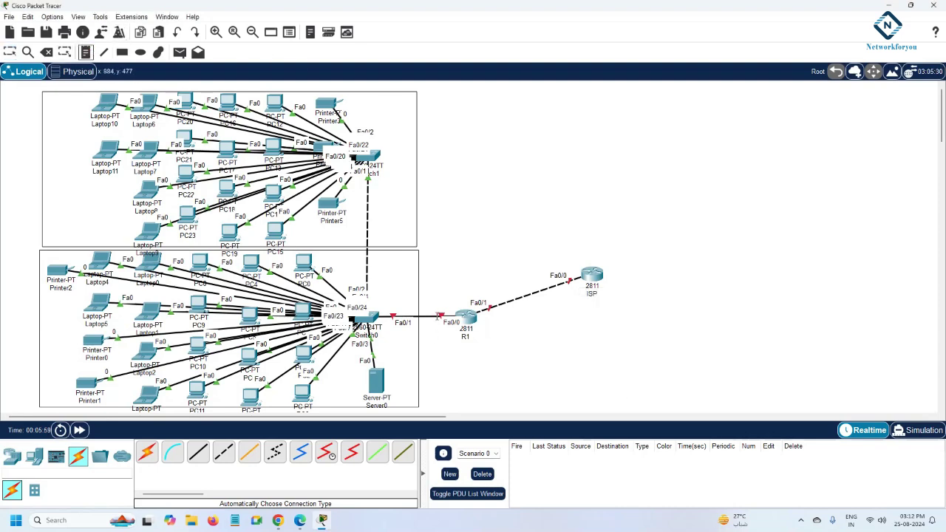
{"action": "left_click", "coordinate": [426, 296]}
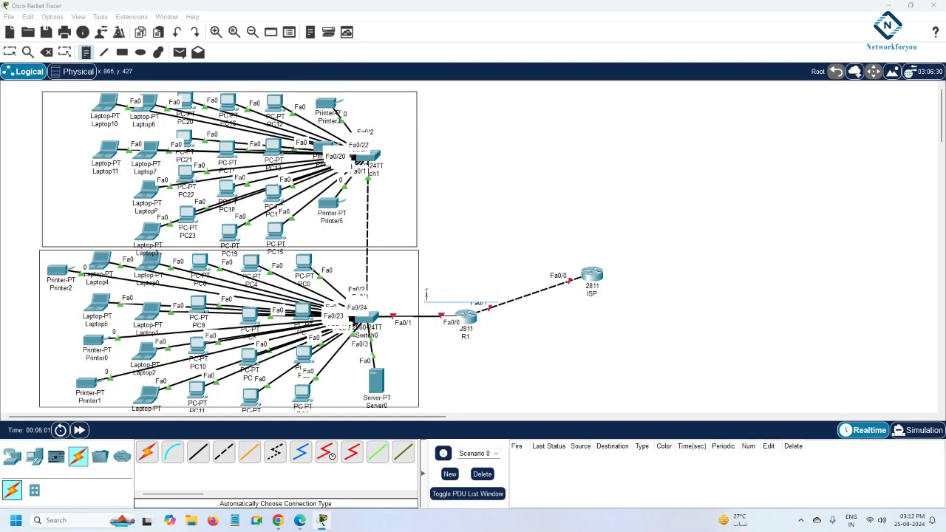
{"action": "type", "text": "192.168.1.1/24"}
{"action": "left_click", "coordinate": [456, 253]}
{"action": "left_click", "coordinate": [9, 51]}
{"action": "left_click_drag", "start_coordinate": [457, 306], "coordinate": [422, 310]}
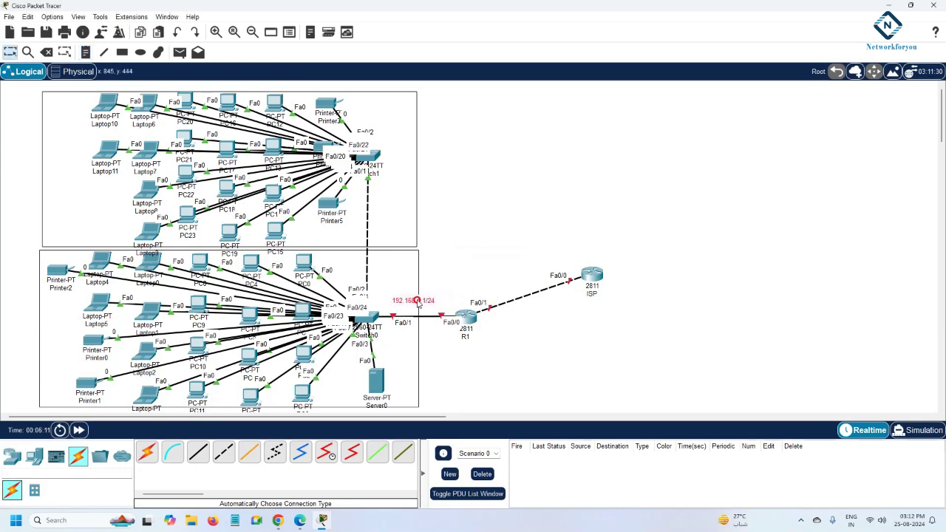
Step: Add notes 200.1.1.1/24 beside R1 and 200.1.1.2/24 above ISP
{"action": "left_click", "coordinate": [85, 52]}
{"action": "left_click", "coordinate": [489, 321]}
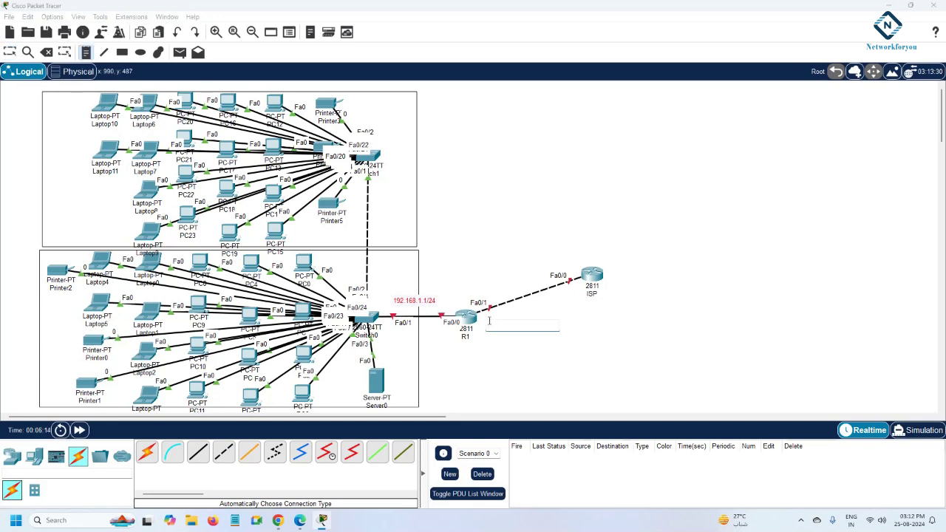
{"action": "type", "text": "200.1.1.1/24"}
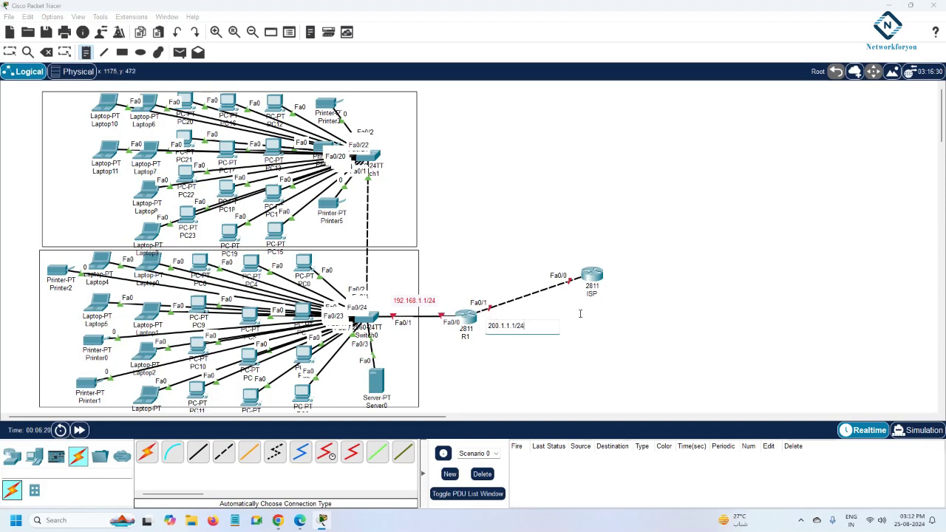
{"action": "left_click", "coordinate": [556, 251]}
{"action": "type", "text": "20"}
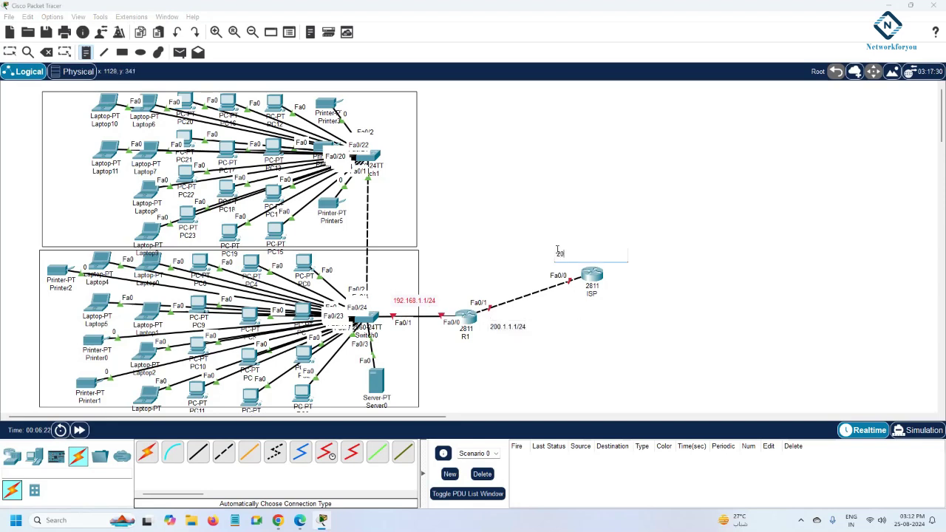
{"action": "type", "text": "0.1.1.2/24"}
{"action": "left_click", "coordinate": [593, 378]}
{"action": "left_click", "coordinate": [10, 55]}
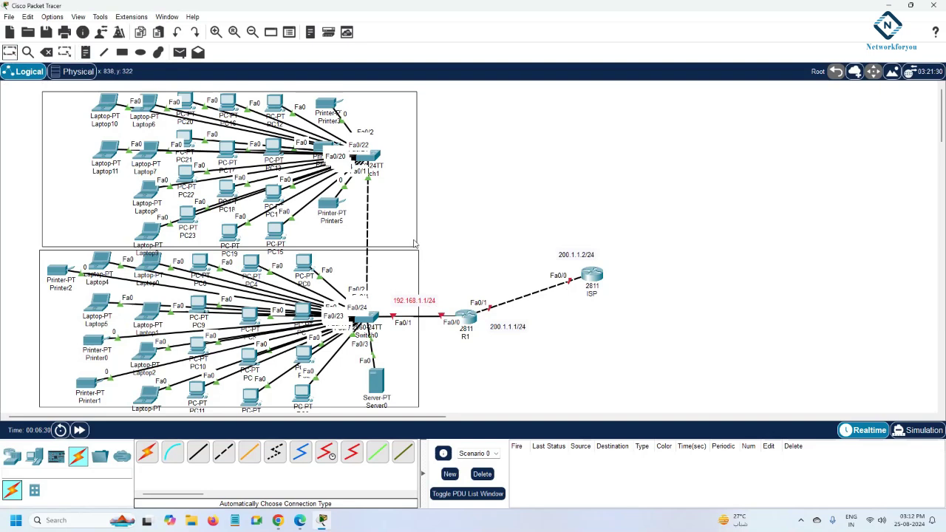
Step: Rename Server0 to DHCP-192.168.1.2 and open its configuration window
{"action": "left_click", "coordinate": [378, 406]}
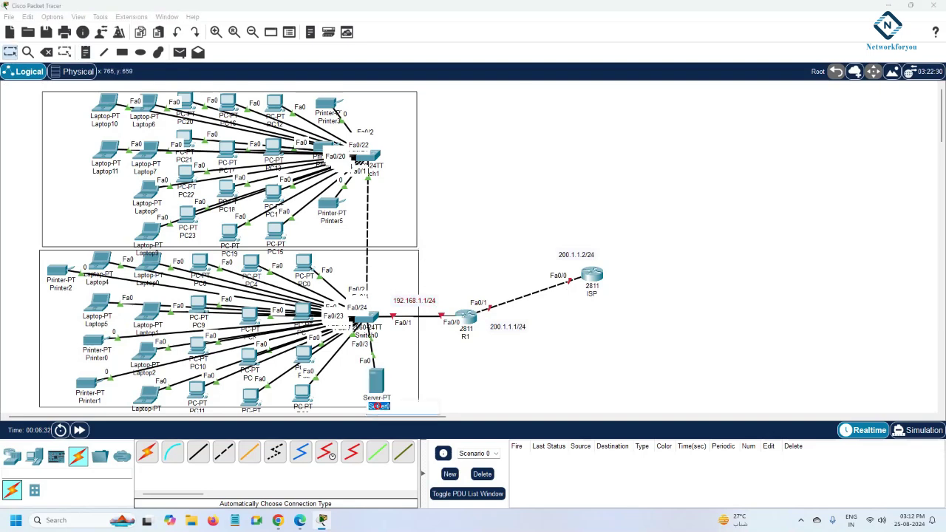
{"action": "type", "text": "DHCP-192.168.1.2"}
{"action": "key", "text": "Return"}
{"action": "left_click_drag", "start_coordinate": [378, 383], "coordinate": [382, 371]}
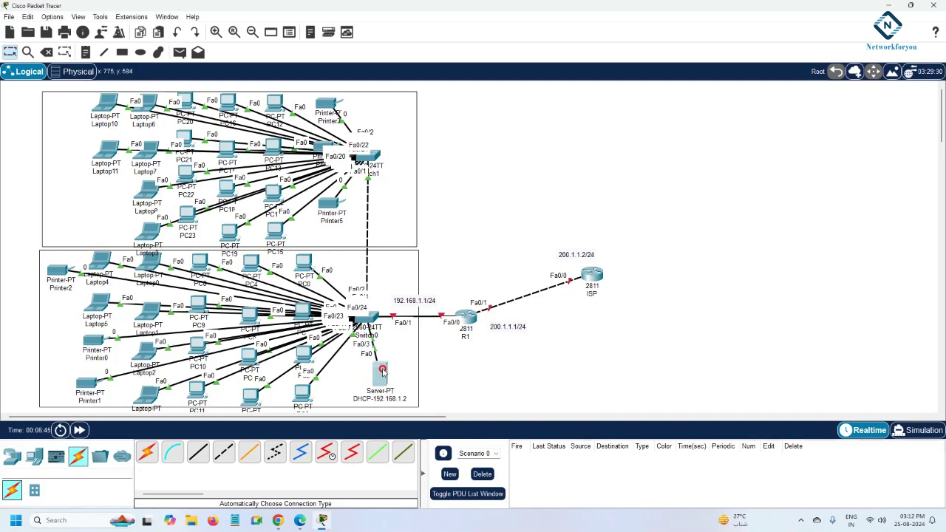
{"action": "left_click", "coordinate": [382, 371]}
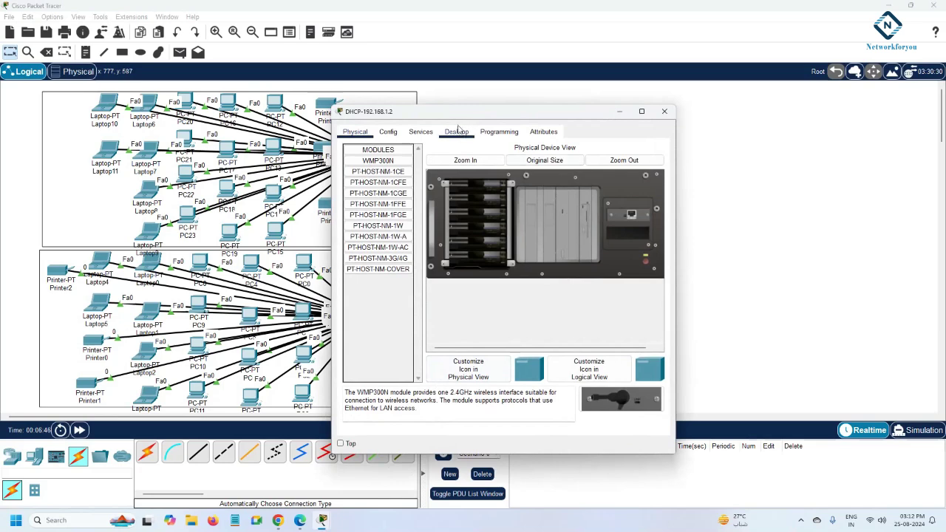
Step: Give the server static IP 192.168.1.2, mask 255.255.255.0 and gateway 192.168.1.1
{"action": "left_click", "coordinate": [456, 132]}
{"action": "left_click", "coordinate": [397, 175]}
{"action": "left_click_drag", "start_coordinate": [445, 114], "coordinate": [594, 127]}
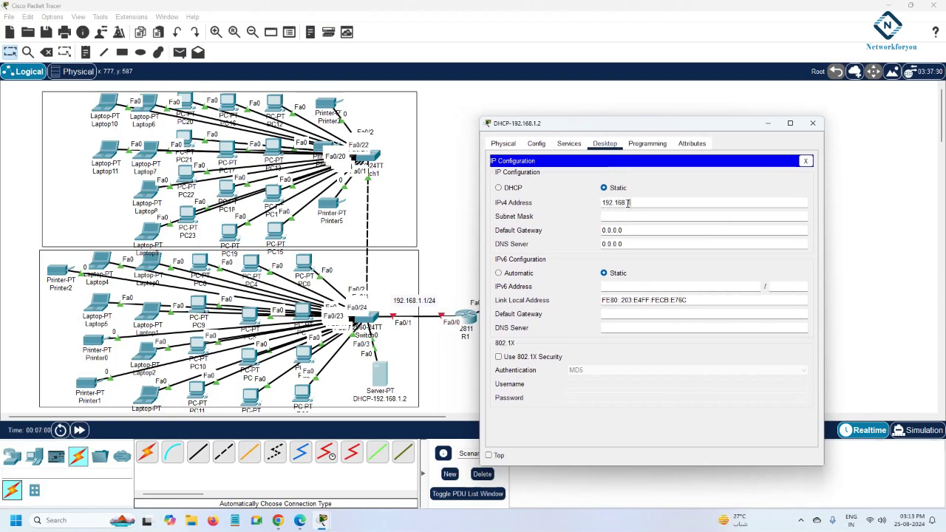
{"action": "key", "text": "Tab"}
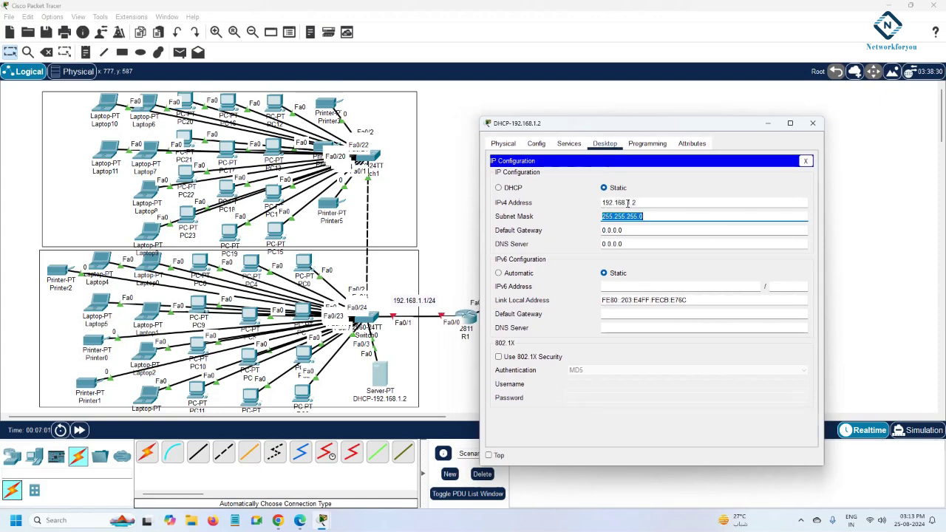
{"action": "key", "text": "Tab"}
{"action": "type", "text": "192"}
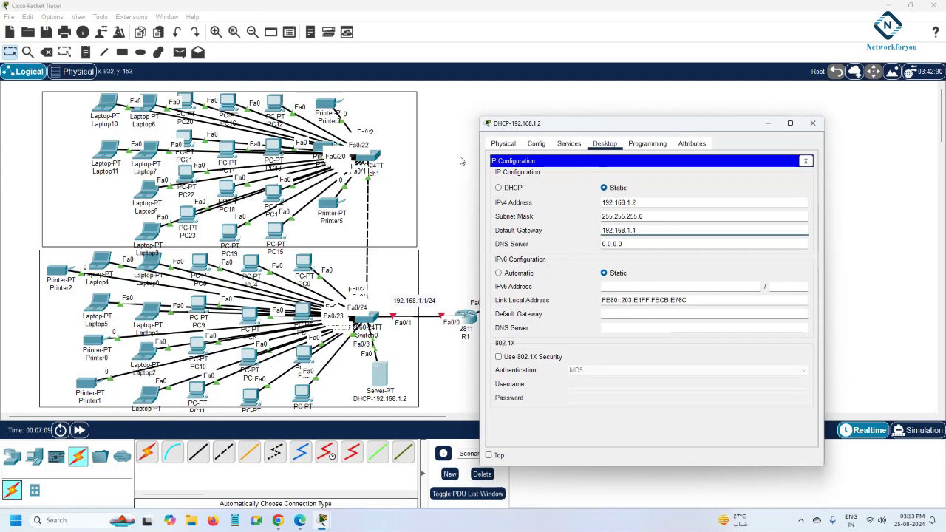
{"action": "left_click_drag", "start_coordinate": [510, 124], "coordinate": [601, 145]}
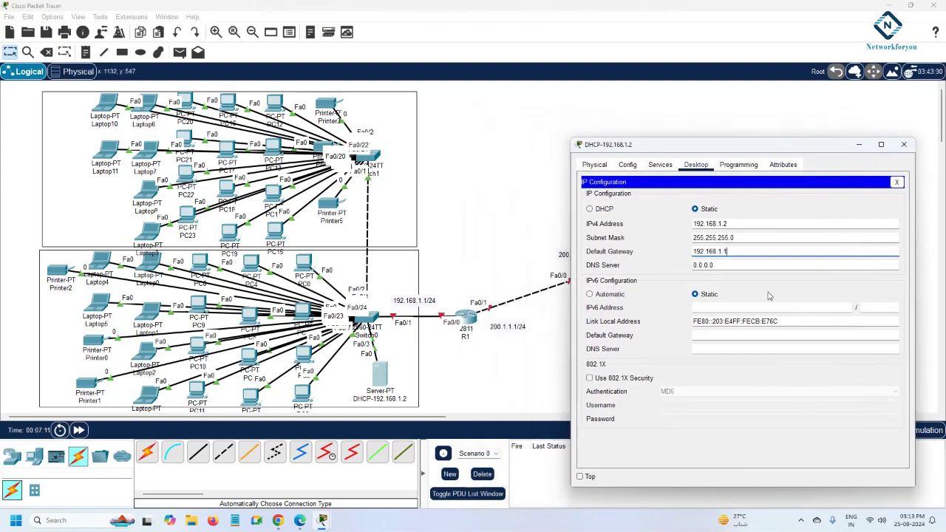
Step: Set the server's DNS to 192.168.1.2, replacing 8.8.8.8
{"action": "key", "text": "Tab"}
{"action": "type", "text": "8.8.8.8"}
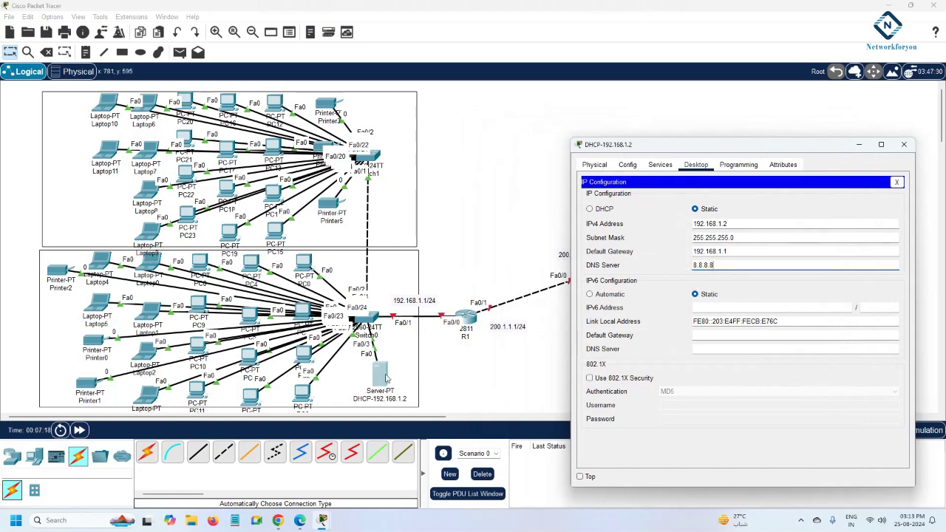
{"action": "left_click_drag", "start_coordinate": [720, 264], "coordinate": [683, 264]}
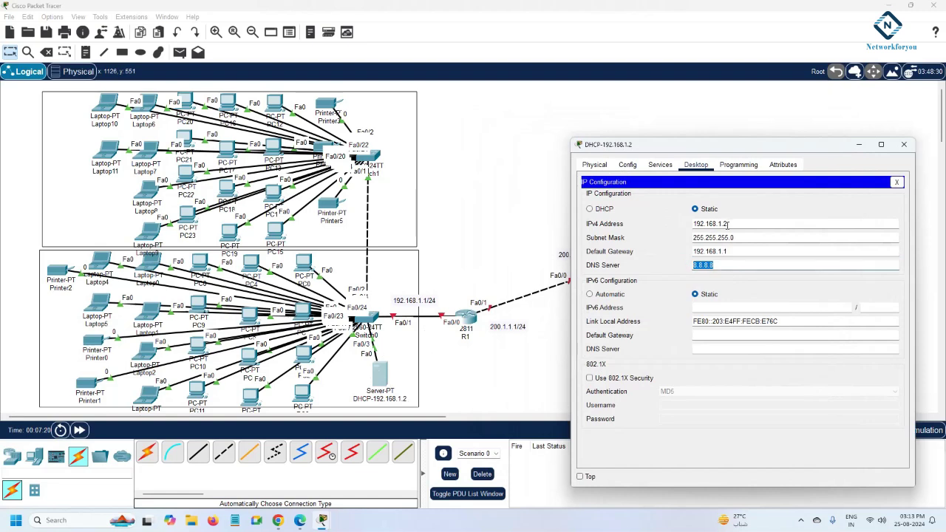
{"action": "left_click_drag", "start_coordinate": [728, 223], "coordinate": [691, 222]}
{"action": "key", "text": "ctrl+c"}
{"action": "left_click_drag", "start_coordinate": [743, 265], "coordinate": [673, 265]}
{"action": "key", "text": "ctrl+v"}
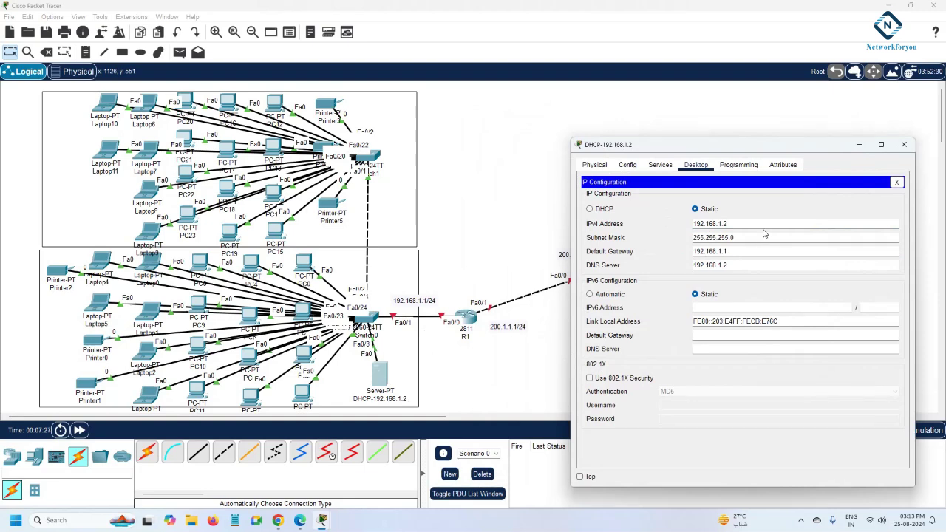
Step: Turn the server's DHCP service on and set the pool gateway to 192.168.1.1
{"action": "left_click", "coordinate": [661, 170]}
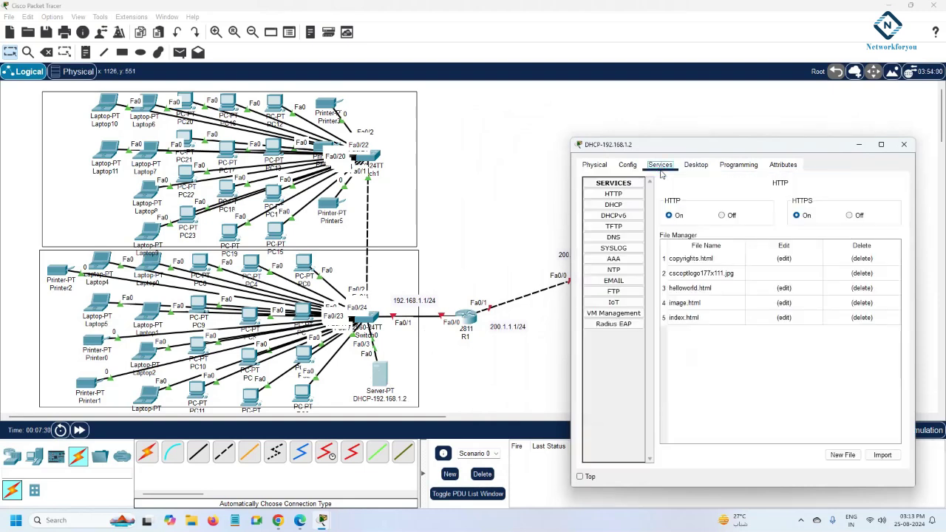
{"action": "left_click", "coordinate": [620, 207]}
{"action": "left_click_drag", "start_coordinate": [571, 216], "coordinate": [385, 222]}
{"action": "left_click", "coordinate": [717, 203]}
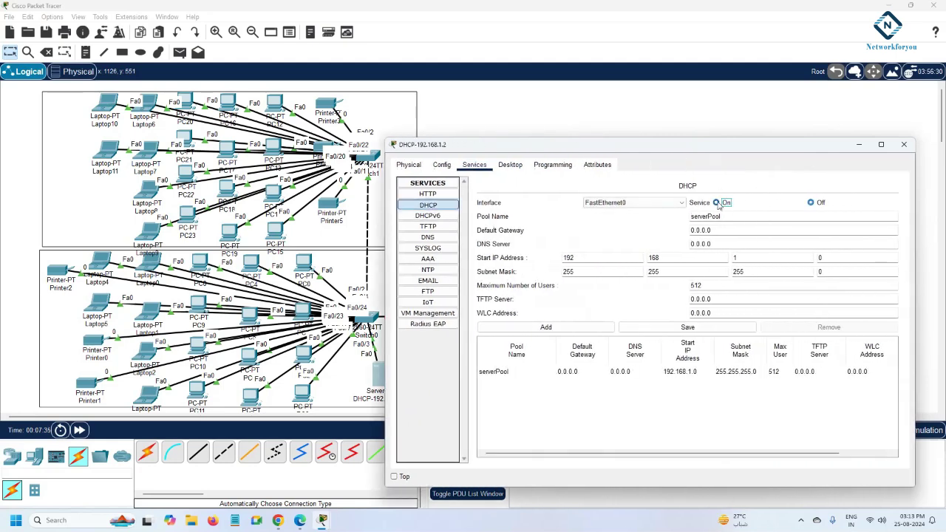
{"action": "left_click_drag", "start_coordinate": [716, 230], "coordinate": [682, 231]}
{"action": "type", "text": "192.168"}
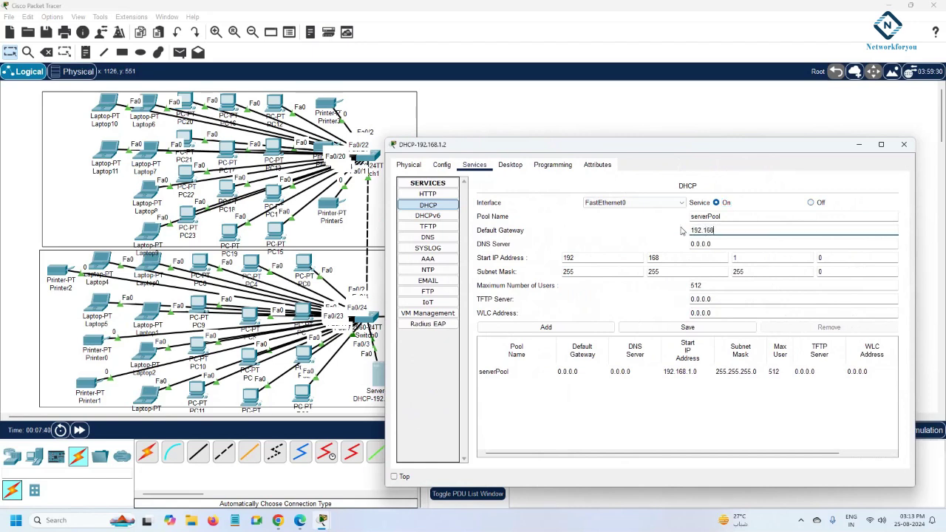
{"action": "type", "text": ".1.1"}
Step: Set the pool's DNS server to 192.168.1.2 and start address to 192.168.1.10
{"action": "key", "text": "Tab"}
{"action": "key", "text": "shift+Left"}
{"action": "key", "text": "shift+Left"}
{"action": "key", "text": "shift+Left"}
{"action": "key", "text": "shift+Left"}
{"action": "key", "text": "shift+Left"}
{"action": "key", "text": "shift+Left"}
{"action": "key", "text": "shift+Left"}
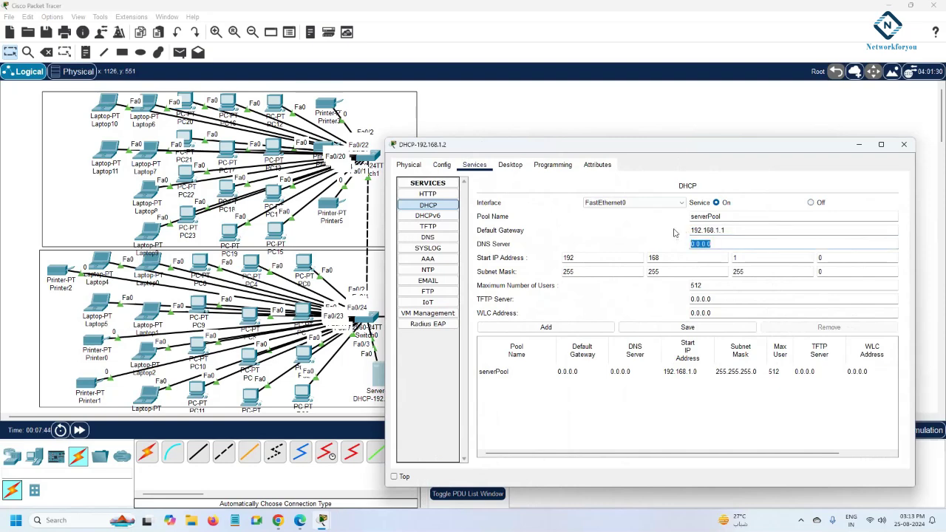
{"action": "left_click_drag", "start_coordinate": [633, 148], "coordinate": [656, 155]}
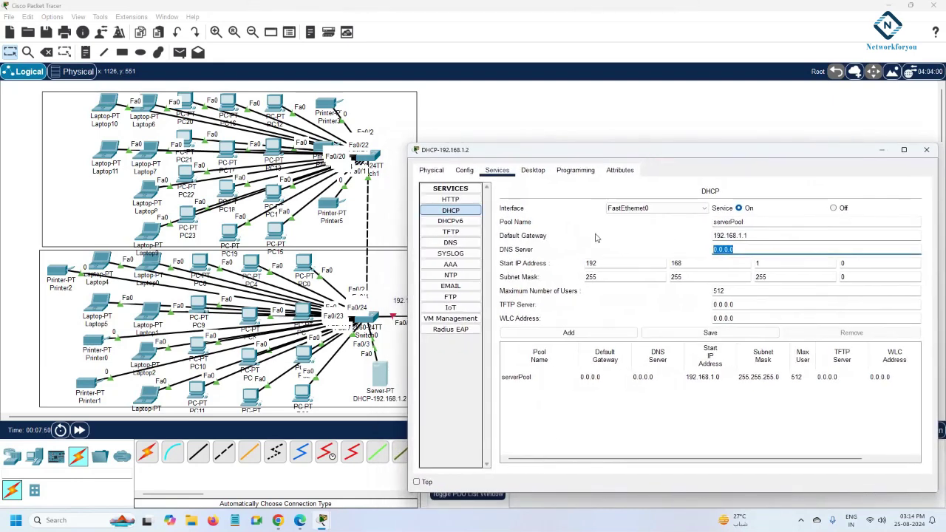
{"action": "type", "text": "192.168.1.2"}
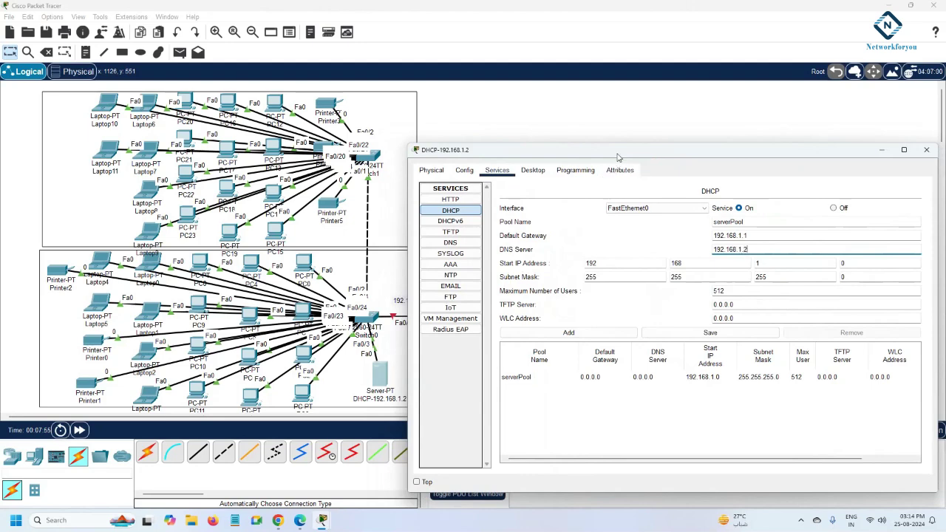
{"action": "left_click_drag", "start_coordinate": [619, 153], "coordinate": [602, 176]}
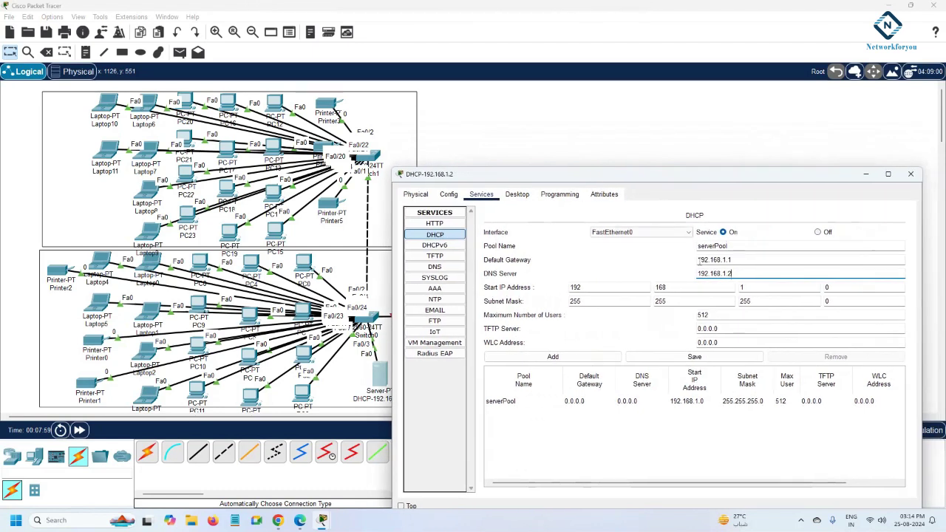
{"action": "left_click", "coordinate": [827, 288]}
{"action": "type", "text": "10"}
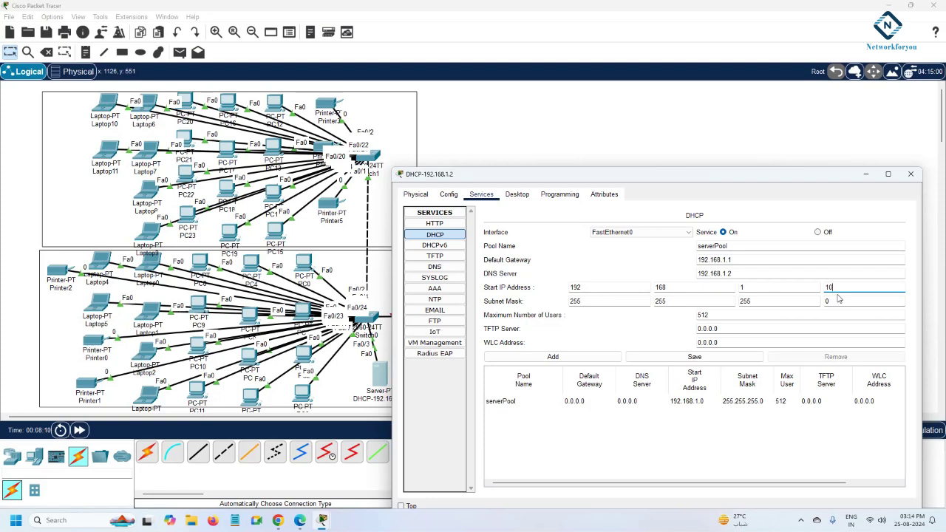
{"action": "left_click_drag", "start_coordinate": [723, 330], "coordinate": [697, 343]}
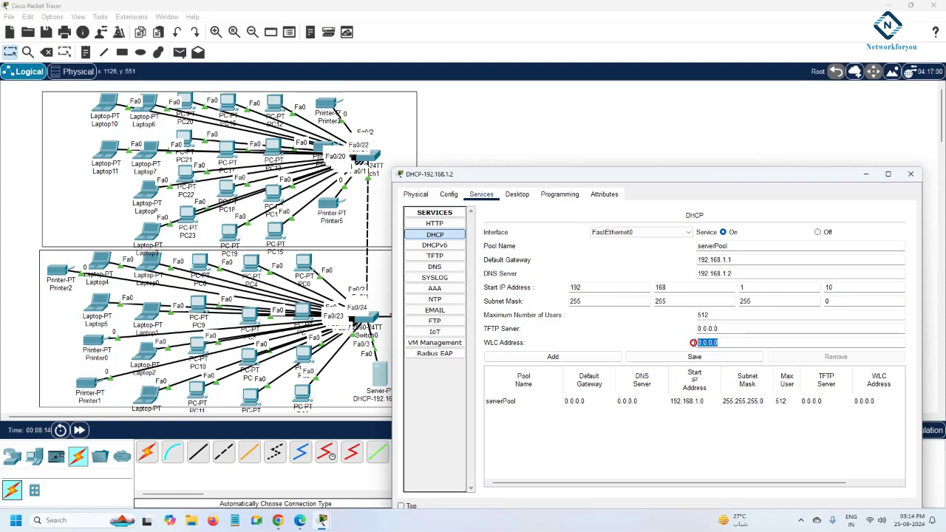
{"action": "left_click_drag", "start_coordinate": [706, 175], "coordinate": [765, 73]}
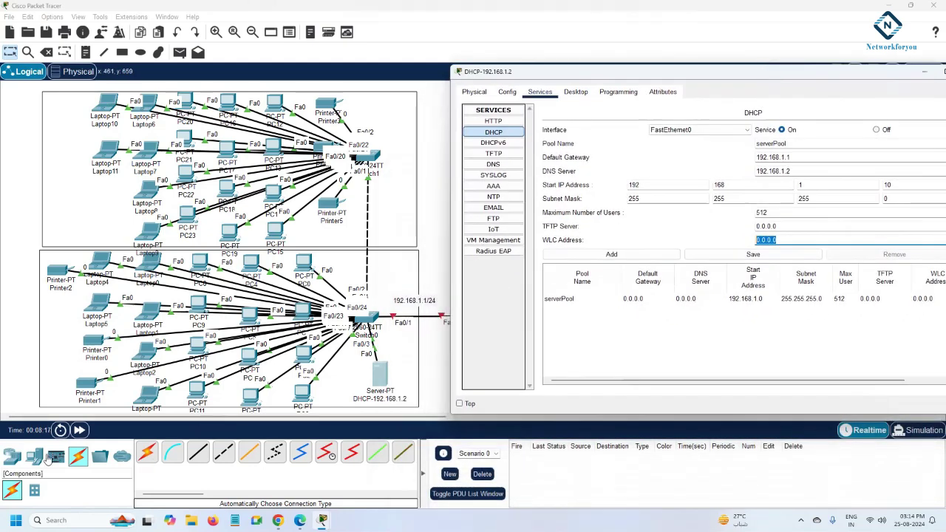
Step: Place a WLC-2504 wireless LAN controller below R1
{"action": "left_click", "coordinate": [12, 456]}
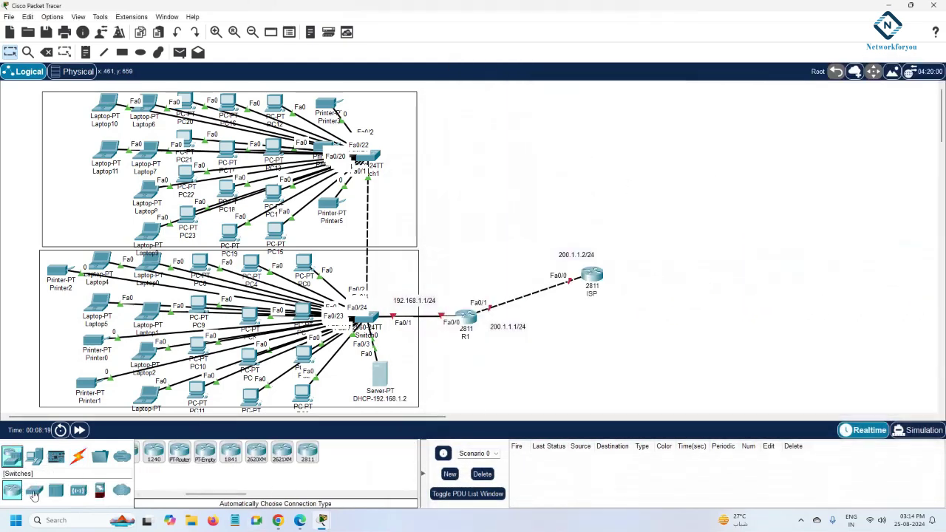
{"action": "left_click", "coordinate": [34, 496]}
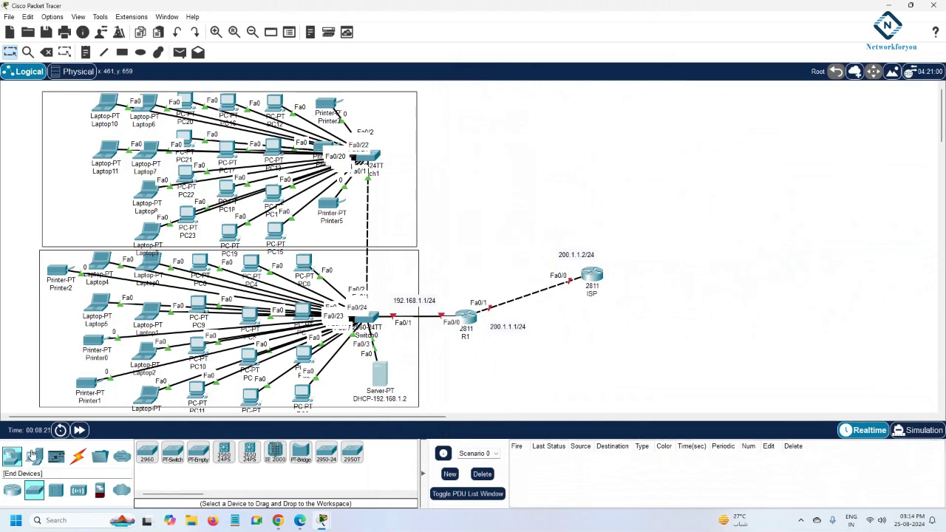
{"action": "left_click", "coordinate": [78, 493]}
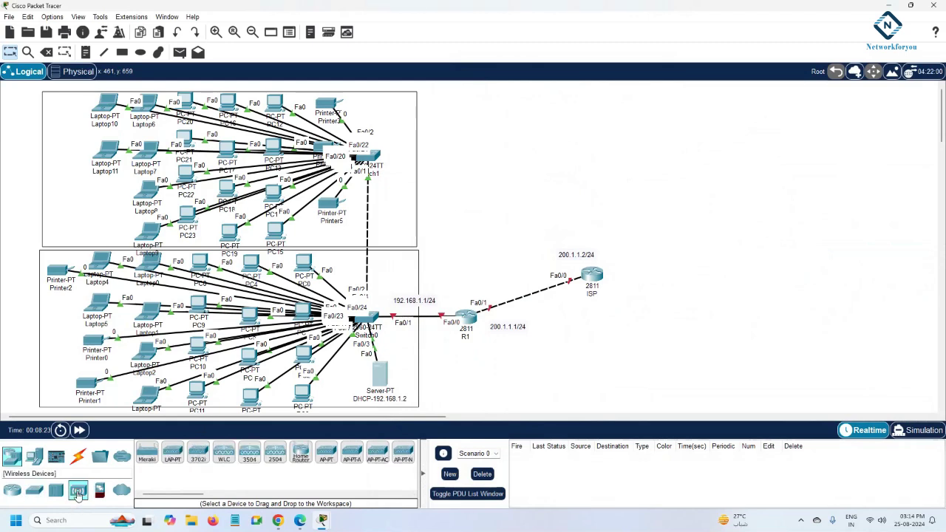
{"action": "left_click", "coordinate": [275, 452]}
{"action": "left_click", "coordinate": [477, 373]}
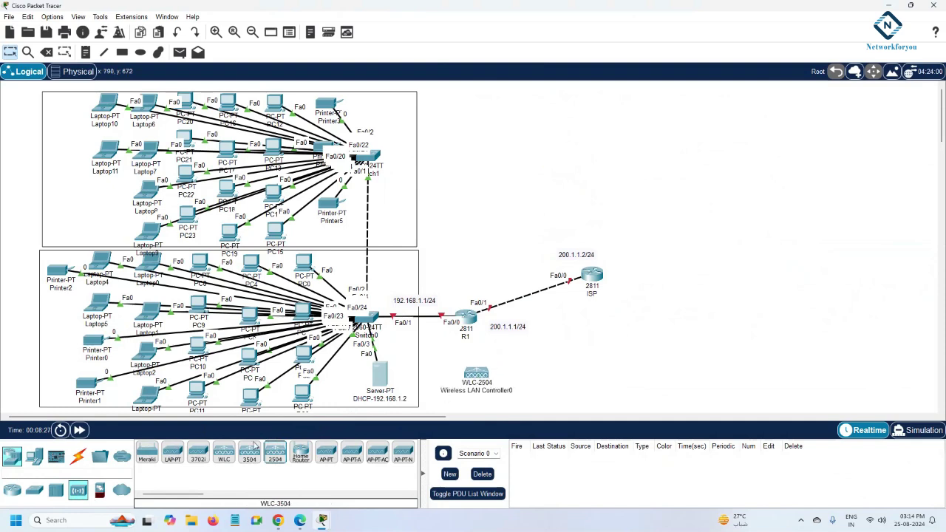
Step: Cable the WLC-2504 to Switch0's Gig0/1 and shift it slightly right
{"action": "left_click", "coordinate": [78, 456]}
{"action": "left_click", "coordinate": [147, 452]}
{"action": "left_click", "coordinate": [476, 374]}
{"action": "left_click", "coordinate": [362, 323]}
{"action": "left_click_drag", "start_coordinate": [483, 377], "coordinate": [523, 382]}
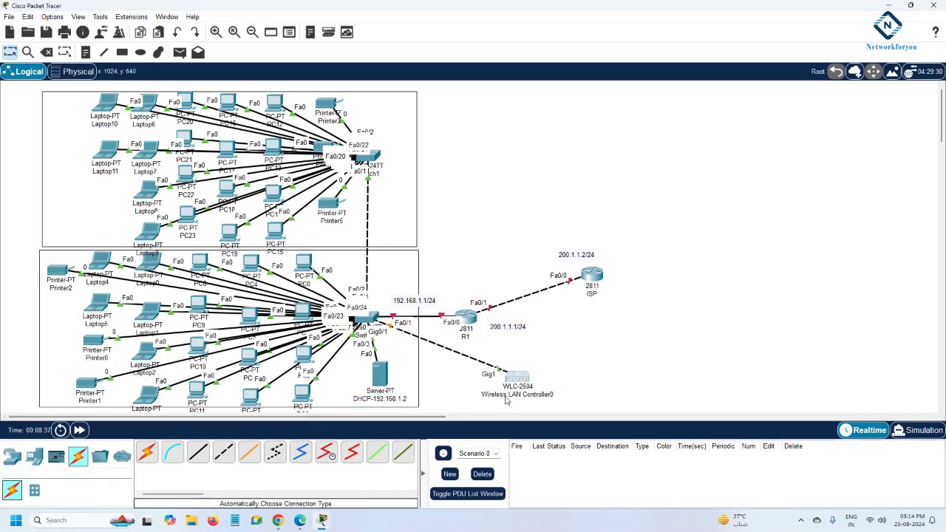
Step: Add two LAP-PT lightweight access points near Switch0 and the upper switch
{"action": "left_click", "coordinate": [34, 457]}
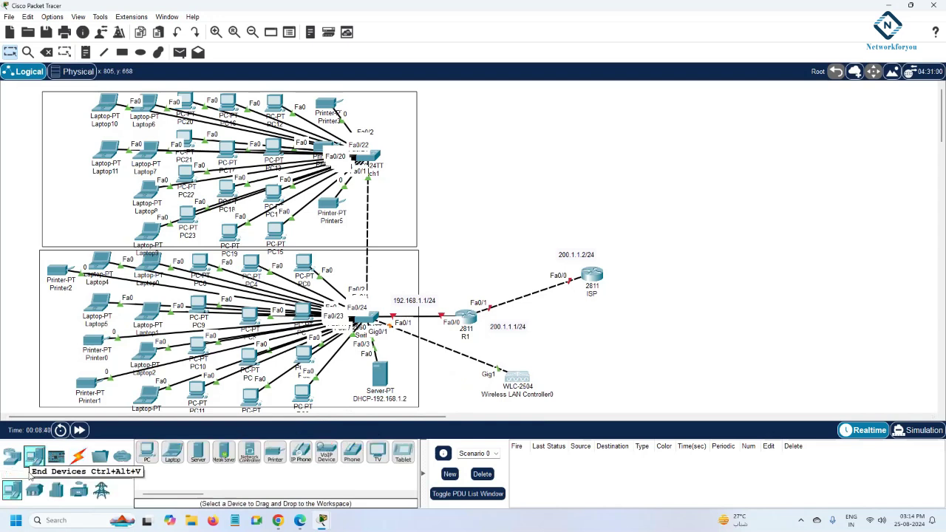
{"action": "left_click", "coordinate": [12, 456]}
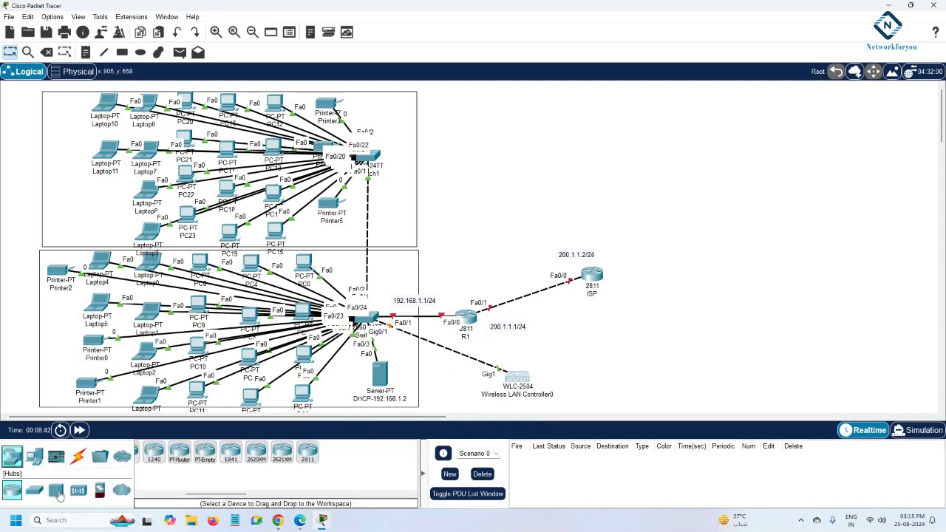
{"action": "left_click", "coordinate": [56, 490]}
{"action": "left_click", "coordinate": [78, 490]}
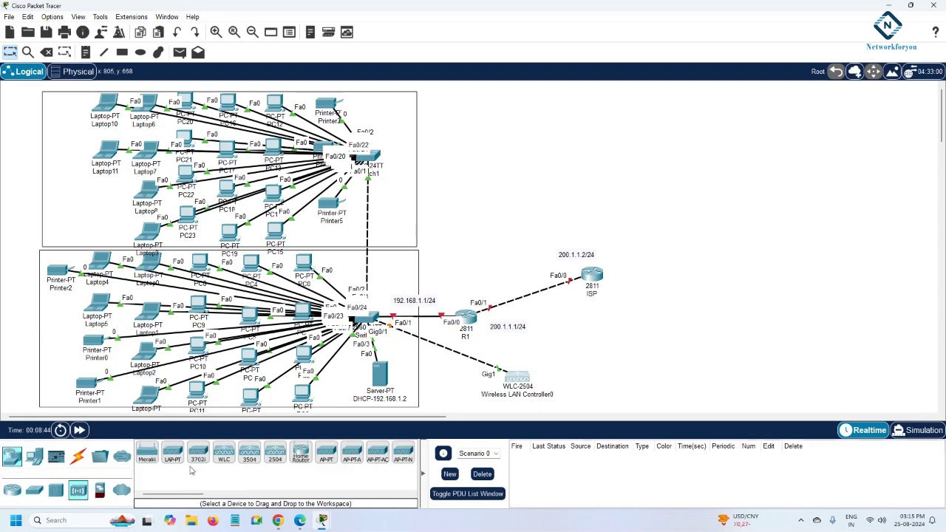
{"action": "left_click_drag", "start_coordinate": [172, 458], "coordinate": [400, 284]}
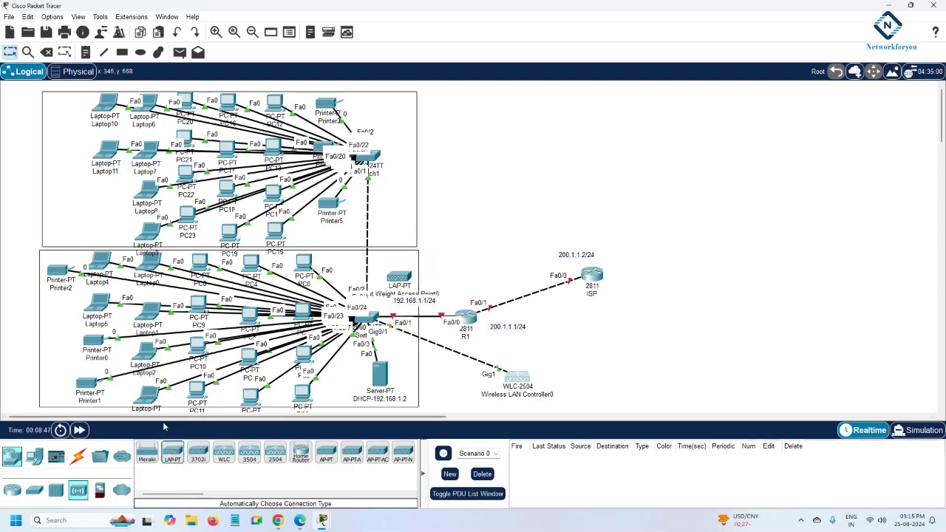
{"action": "left_click_drag", "start_coordinate": [167, 455], "coordinate": [402, 132]}
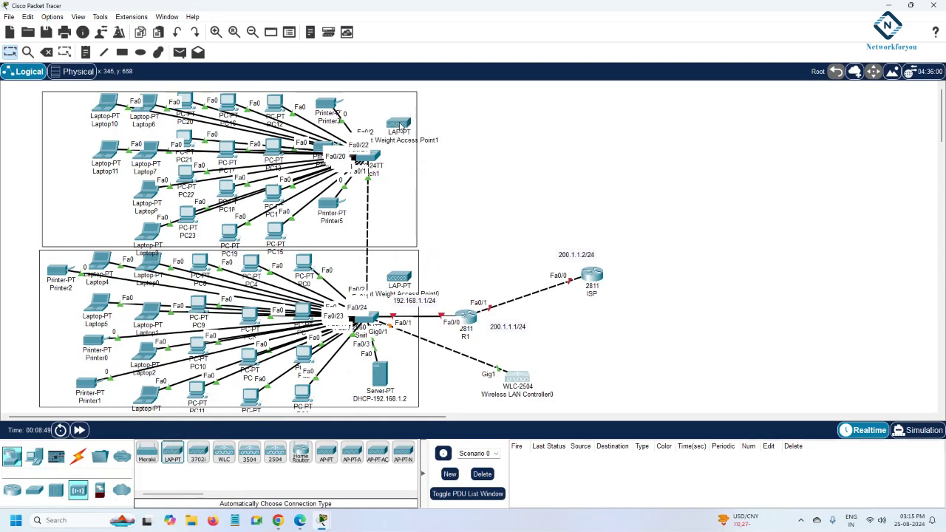
{"action": "left_click_drag", "start_coordinate": [399, 275], "coordinate": [437, 254]}
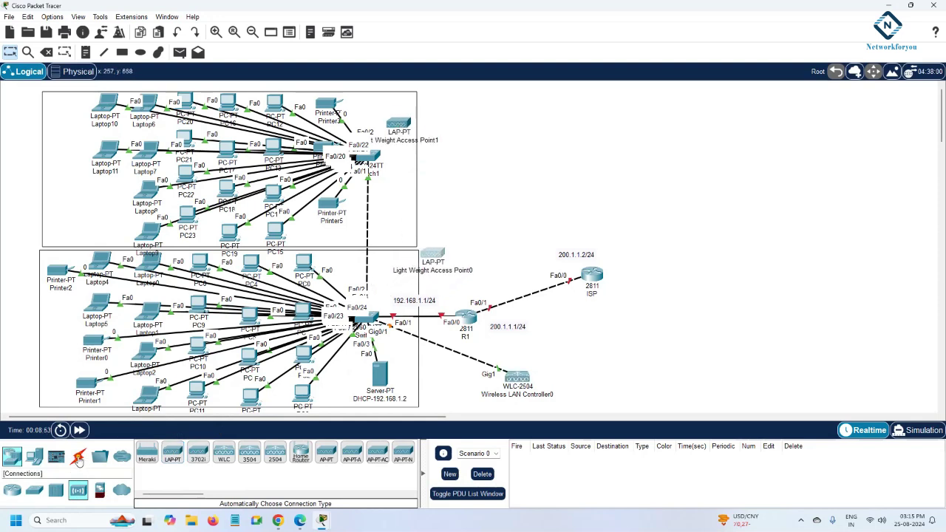
Step: Cable Access Point0 to Switch0 and Access Point1 to Switch1
{"action": "left_click", "coordinate": [78, 456]}
{"action": "left_click", "coordinate": [147, 453]}
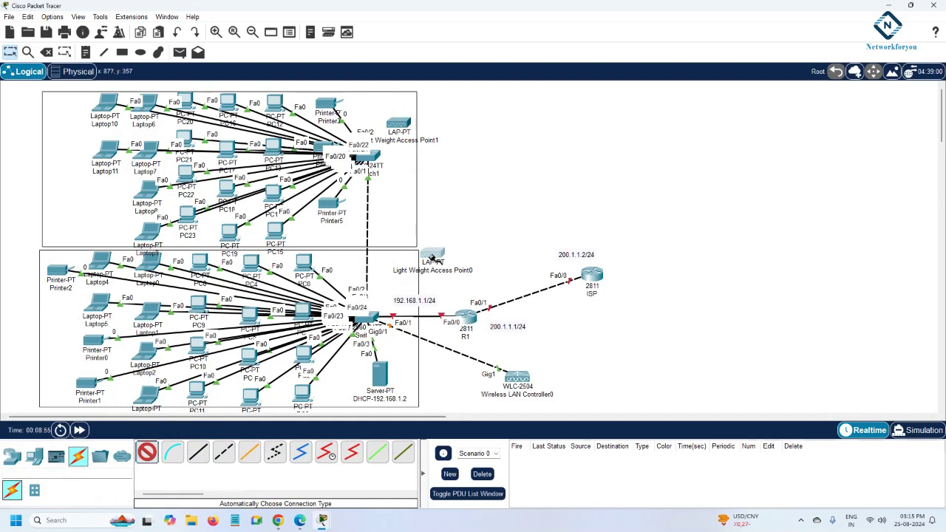
{"action": "left_click", "coordinate": [435, 255]}
{"action": "left_click", "coordinate": [362, 320]}
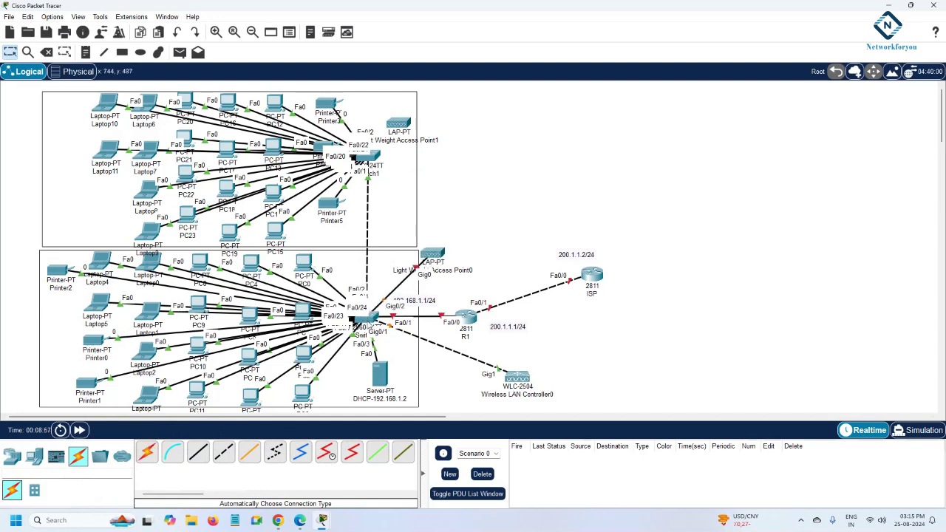
{"action": "left_click", "coordinate": [147, 452]}
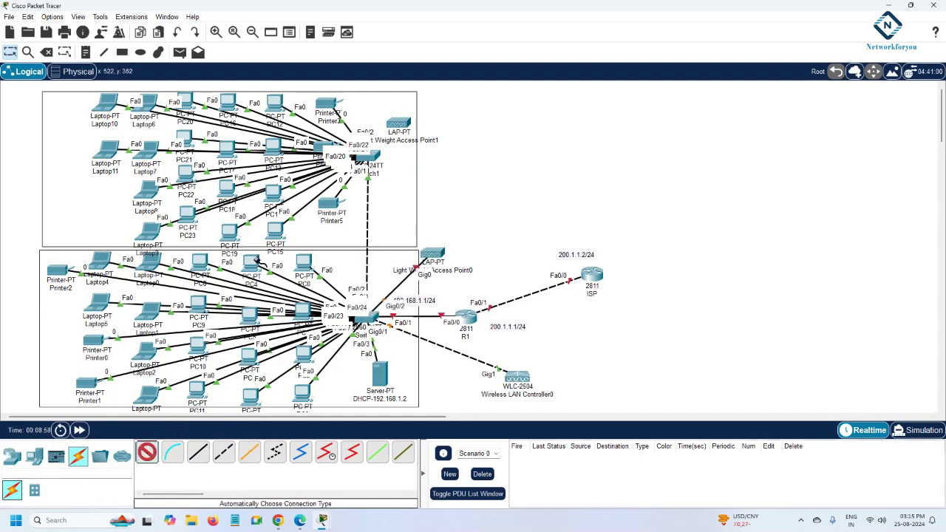
{"action": "left_click", "coordinate": [399, 122]}
{"action": "left_click", "coordinate": [374, 157]}
Step: Move both access points further to the right
{"action": "left_click_drag", "start_coordinate": [399, 122], "coordinate": [512, 126]}
{"action": "left_click_drag", "start_coordinate": [434, 255], "coordinate": [454, 250]}
{"action": "mouse_move", "coordinate": [454, 250]}
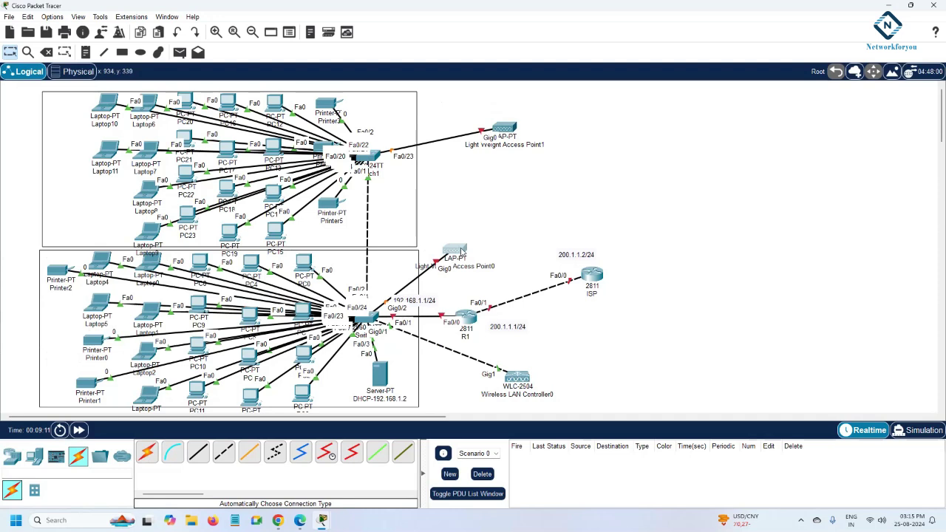
{"action": "left_click_drag", "start_coordinate": [462, 252], "coordinate": [473, 239]}
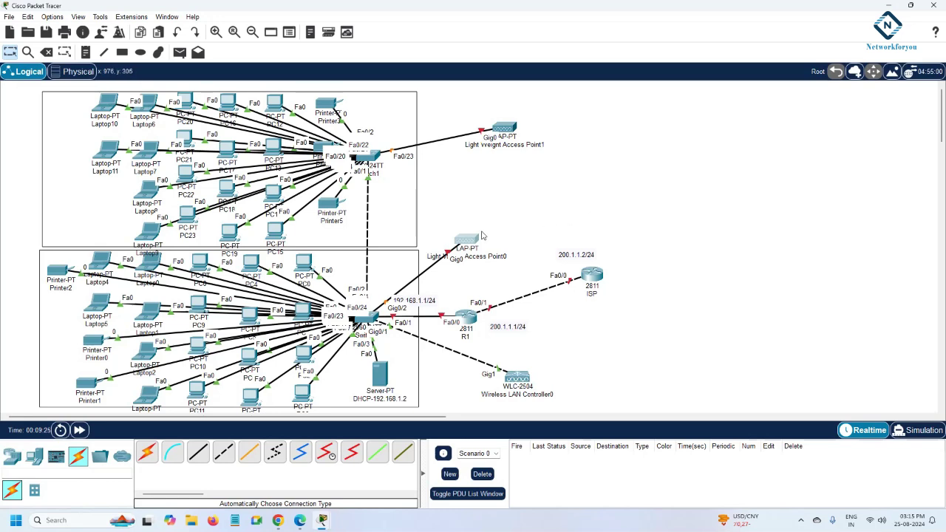
{"action": "left_click_drag", "start_coordinate": [467, 241], "coordinate": [485, 226]}
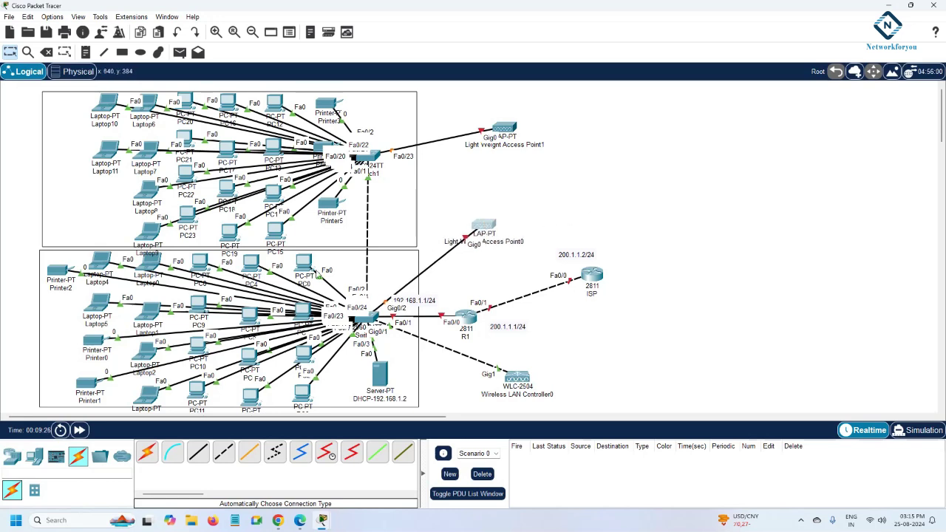
Step: Place four TabletPC-PT tablets, Tablet PC0 to PC3, right of the access points
{"action": "left_click", "coordinate": [31, 460]}
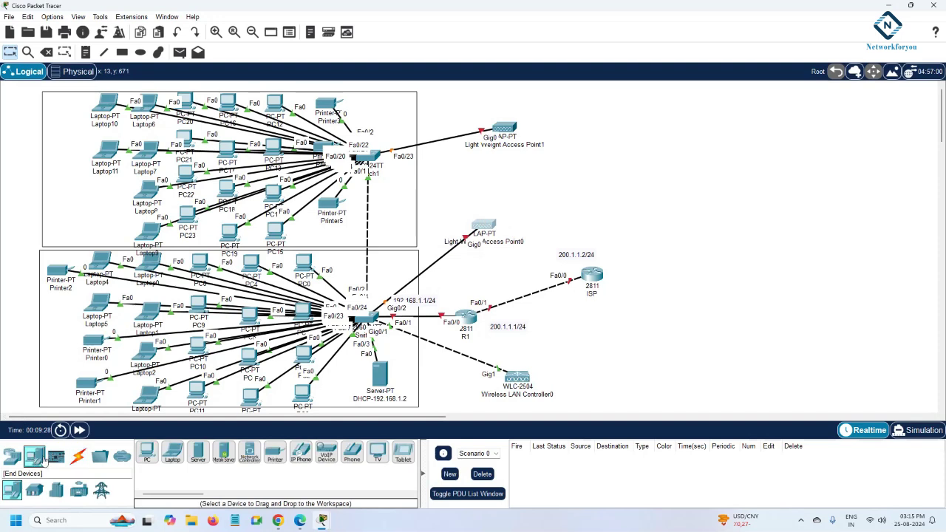
{"action": "left_click", "coordinate": [403, 453]}
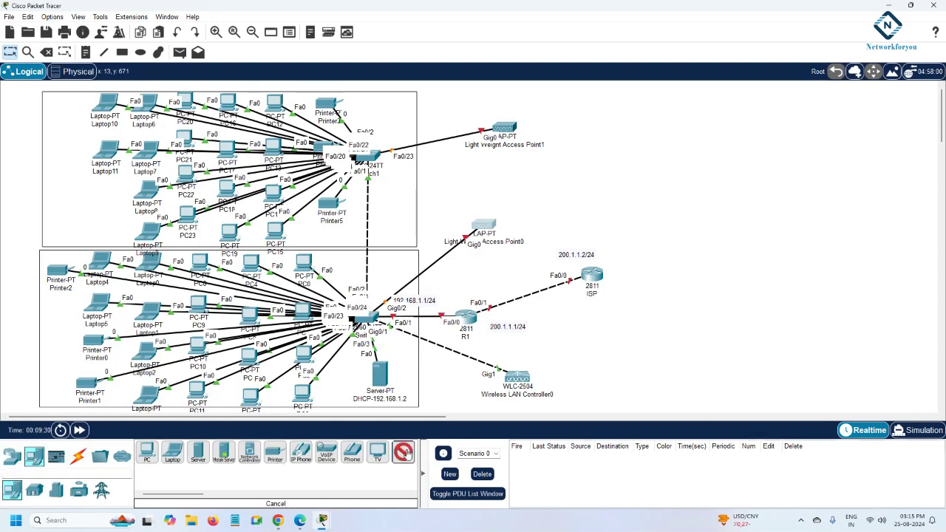
{"action": "left_click", "coordinate": [551, 209]}
{"action": "left_click", "coordinate": [581, 108]}
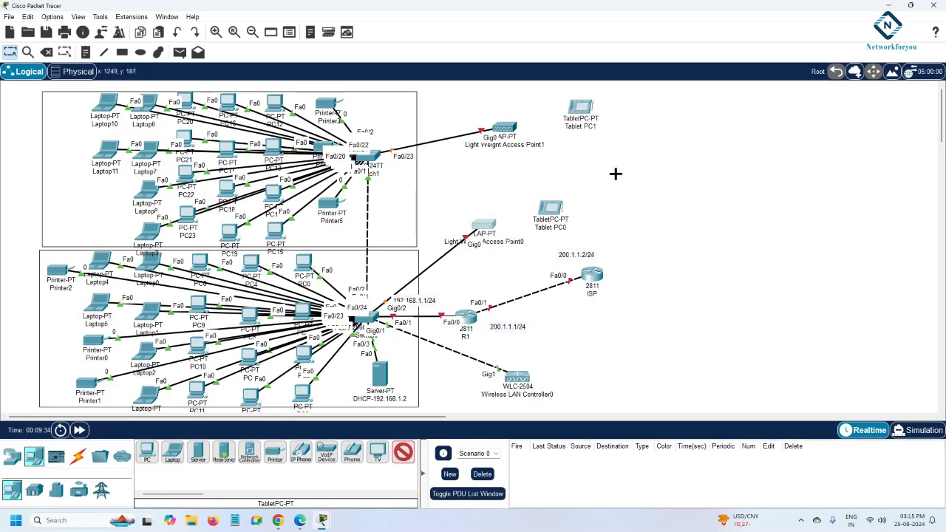
{"action": "left_click", "coordinate": [641, 108]}
{"action": "left_click", "coordinate": [615, 207]}
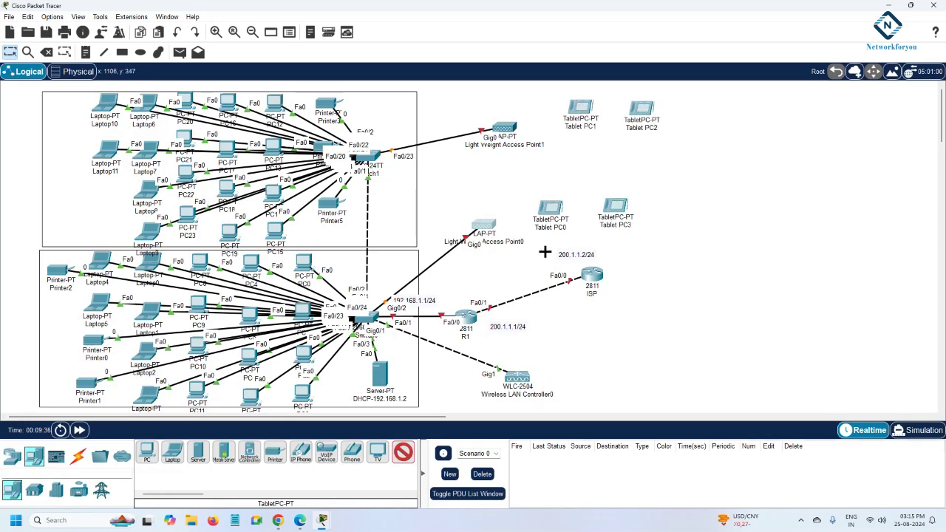
{"action": "left_click", "coordinate": [11, 457]}
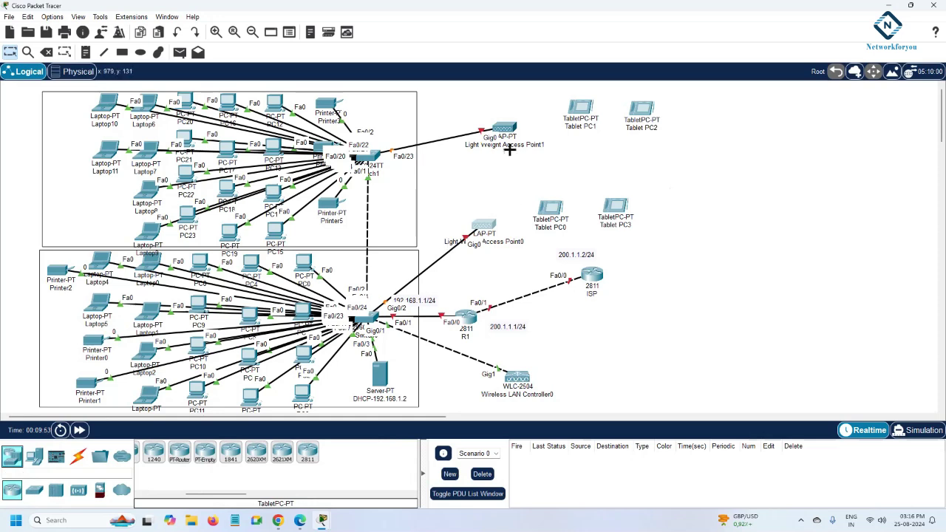
Step: Add '1st Floor' and '2nd Floor' notes in the lower and upper LAN areas
{"action": "left_click", "coordinate": [10, 54]}
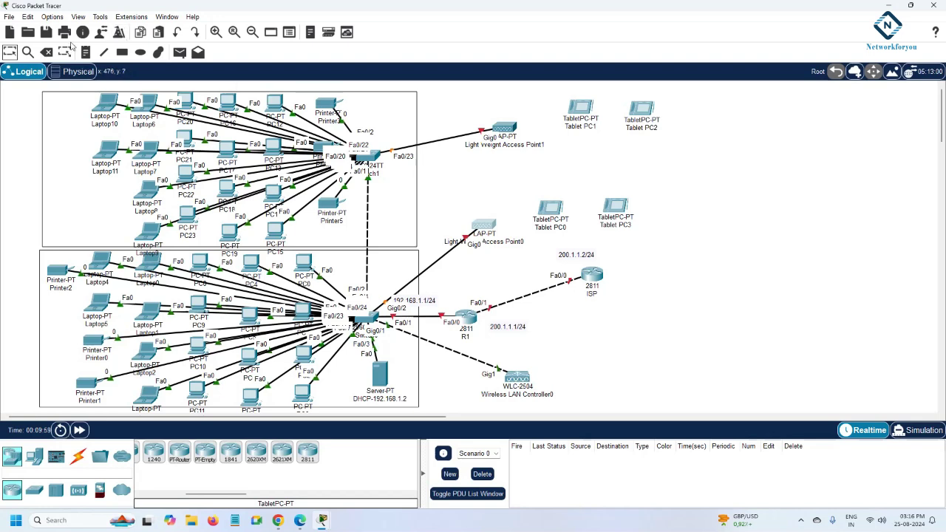
{"action": "left_click", "coordinate": [85, 52]}
{"action": "left_click", "coordinate": [44, 315]}
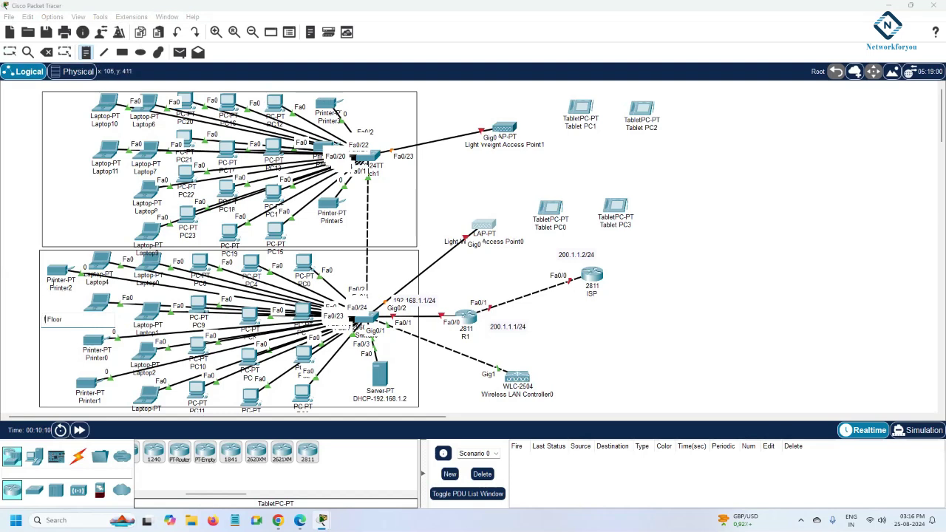
{"action": "type", "text": "1st"}
{"action": "left_click", "coordinate": [52, 228]}
{"action": "type", "text": "2nd Floor"}
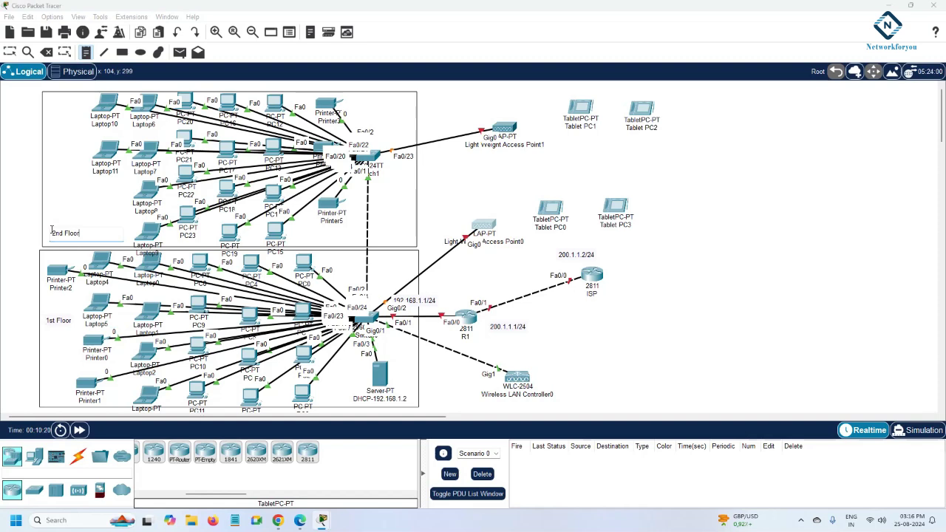
{"action": "left_click", "coordinate": [25, 216]}
{"action": "key", "text": "Escape"}
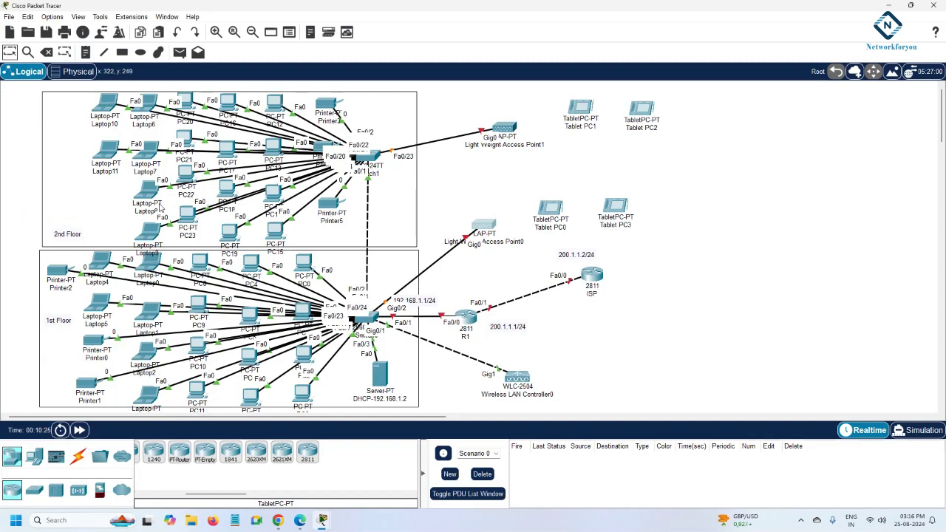
Step: Position the floor labels and move the ISP router and its 200.1.1.2/24 note right
{"action": "left_click_drag", "start_coordinate": [68, 234], "coordinate": [63, 104]}
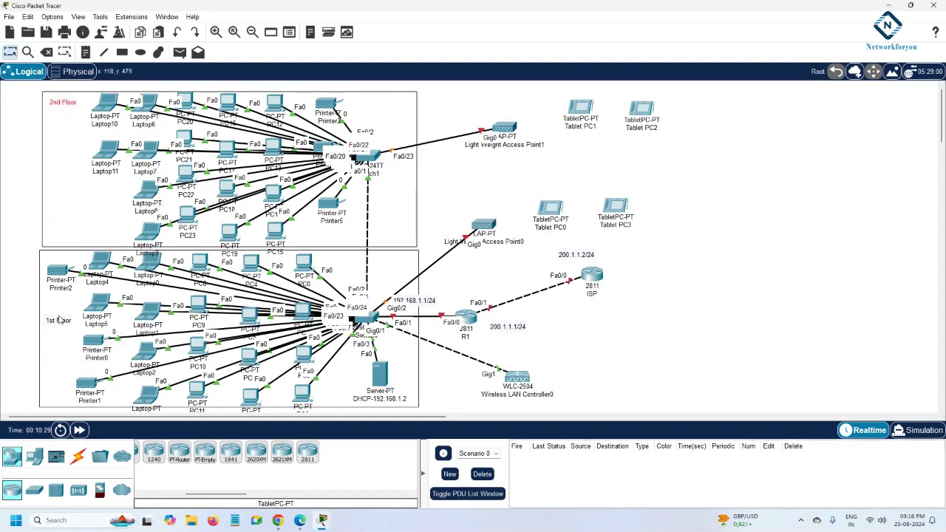
{"action": "mouse_move", "coordinate": [58, 323]}
{"action": "left_mouse_down"}
{"action": "mouse_move", "coordinate": [56, 314]}
{"action": "mouse_move", "coordinate": [60, 329]}
{"action": "left_mouse_up"}
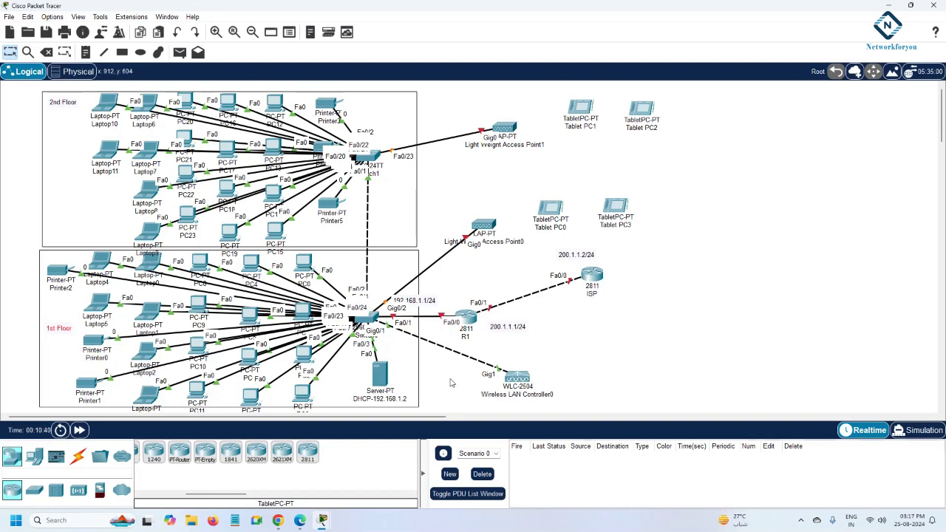
{"action": "left_click_drag", "start_coordinate": [595, 280], "coordinate": [673, 323]}
{"action": "left_click_drag", "start_coordinate": [580, 256], "coordinate": [667, 295]}
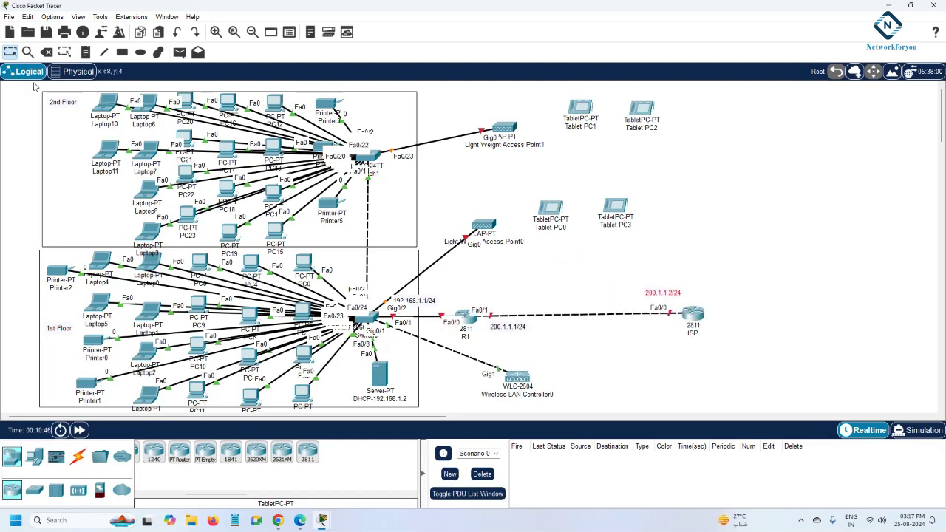
Step: Place a 2960 switch right of the ISP router and four servers beside it
{"action": "left_click", "coordinate": [34, 490]}
{"action": "left_click_drag", "start_coordinate": [157, 455], "coordinate": [768, 324]}
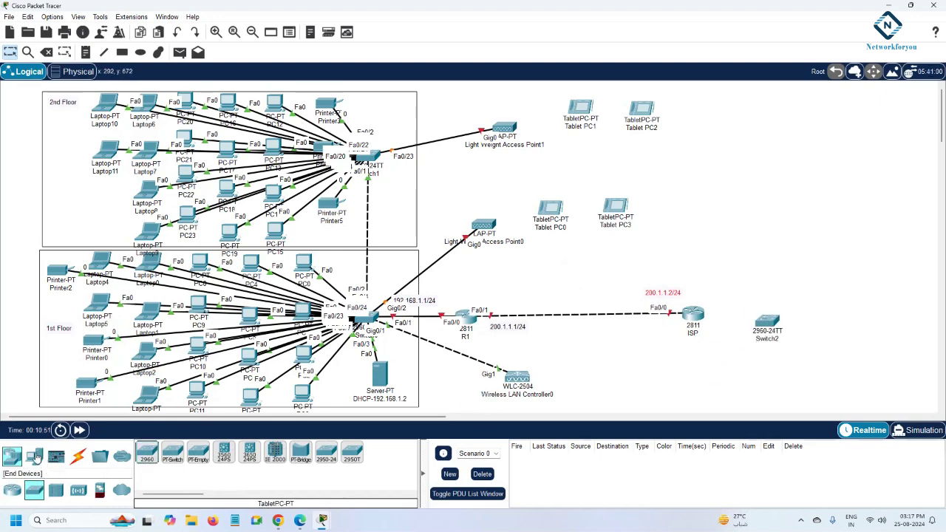
{"action": "left_click", "coordinate": [34, 456]}
{"action": "left_click", "coordinate": [198, 451]}
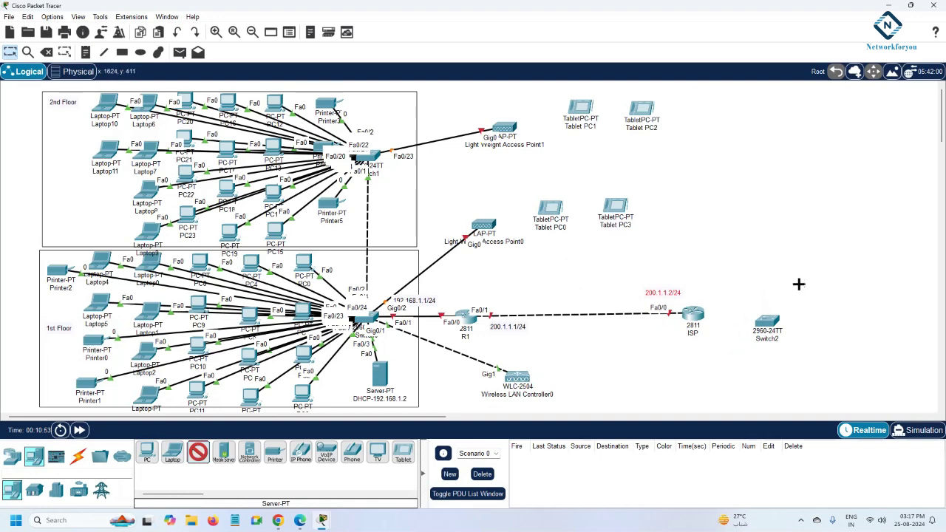
{"action": "left_click", "coordinate": [829, 279]}
{"action": "left_click", "coordinate": [836, 348]}
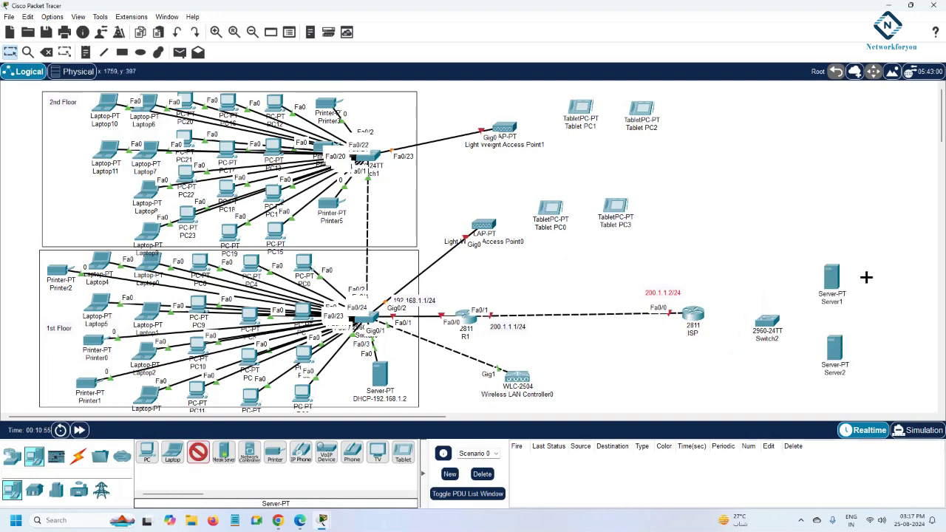
{"action": "left_click", "coordinate": [879, 263]}
{"action": "left_click", "coordinate": [879, 351]}
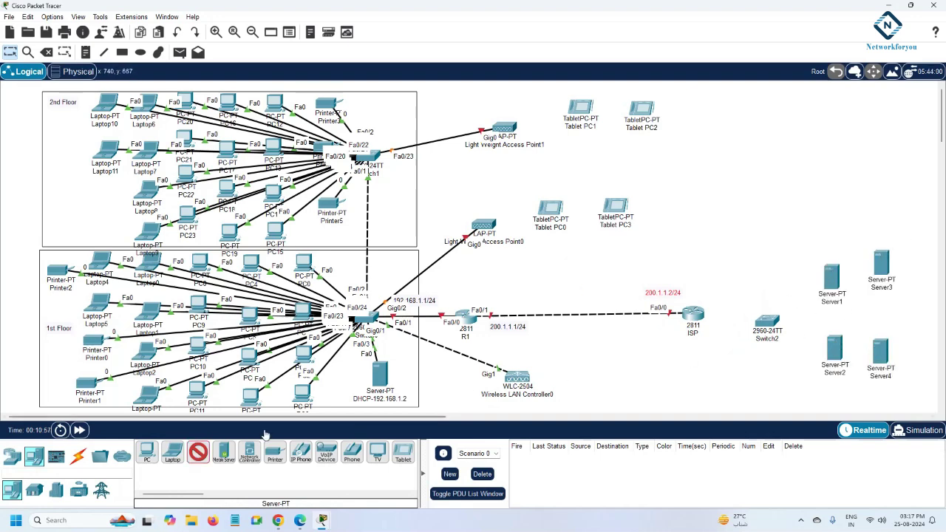
Step: Cable ISP to Switch2 and Switch2 to Server1–Server4 with automatic connections
{"action": "left_click", "coordinate": [77, 456]}
{"action": "left_click", "coordinate": [146, 450]}
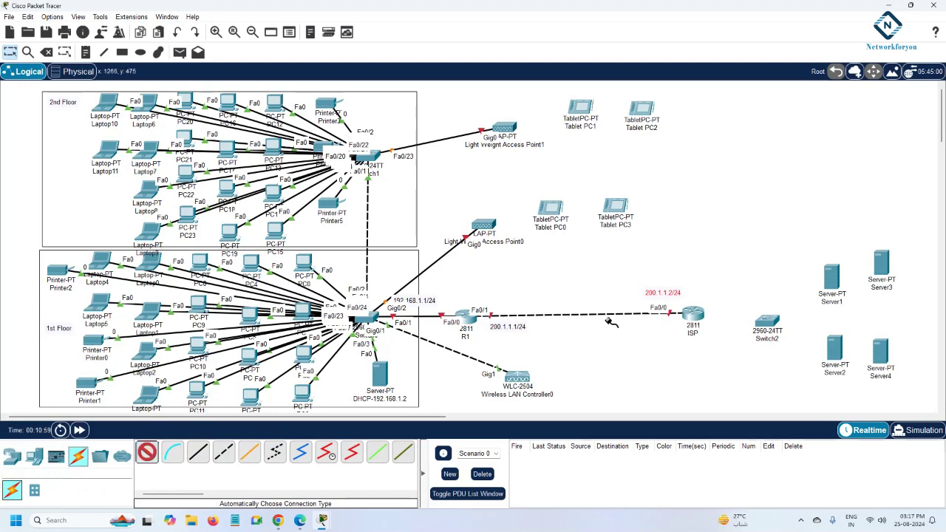
{"action": "left_click", "coordinate": [693, 314]}
{"action": "left_click", "coordinate": [765, 322]}
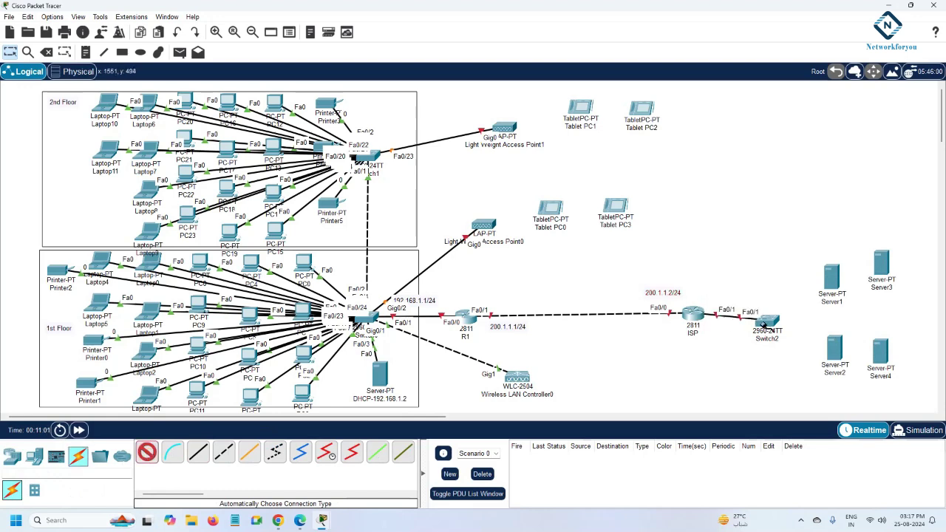
{"action": "left_click", "coordinate": [831, 277]}
{"action": "left_click", "coordinate": [776, 325]}
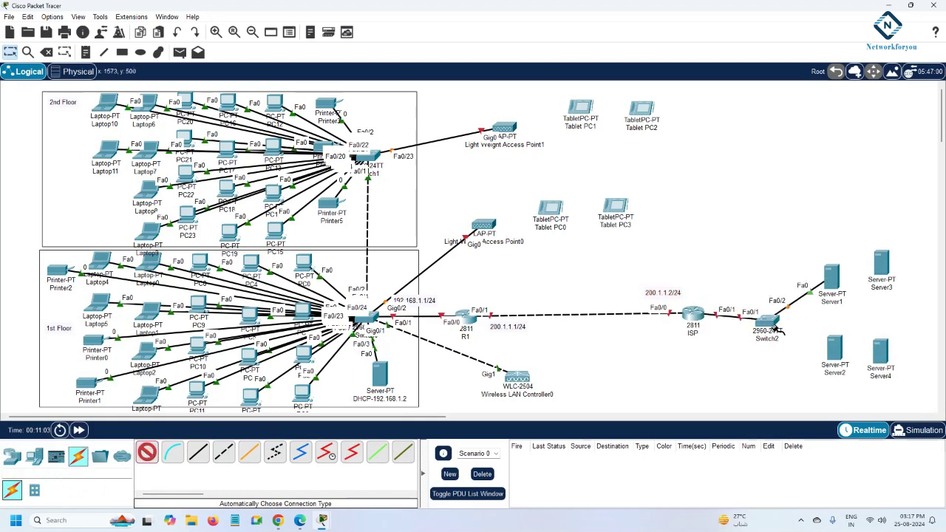
{"action": "left_click", "coordinate": [834, 349]}
{"action": "left_click", "coordinate": [769, 321]}
{"action": "left_click", "coordinate": [879, 268]}
{"action": "left_click", "coordinate": [769, 319]}
{"action": "left_click", "coordinate": [768, 319]}
{"action": "left_click", "coordinate": [877, 346]}
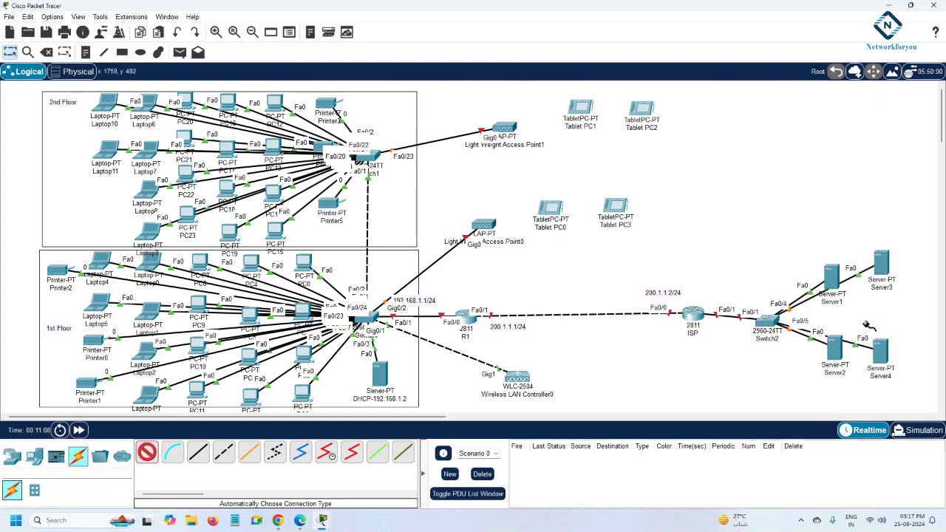
{"action": "key", "text": "Escape"}
Step: Spread the four servers apart, raise the ISP router and nudge the 200.1.1.1/24 label
{"action": "left_click_drag", "start_coordinate": [827, 275], "coordinate": [806, 221]}
{"action": "left_click_drag", "start_coordinate": [834, 358], "coordinate": [803, 390]}
{"action": "left_click_drag", "start_coordinate": [880, 267], "coordinate": [885, 251]}
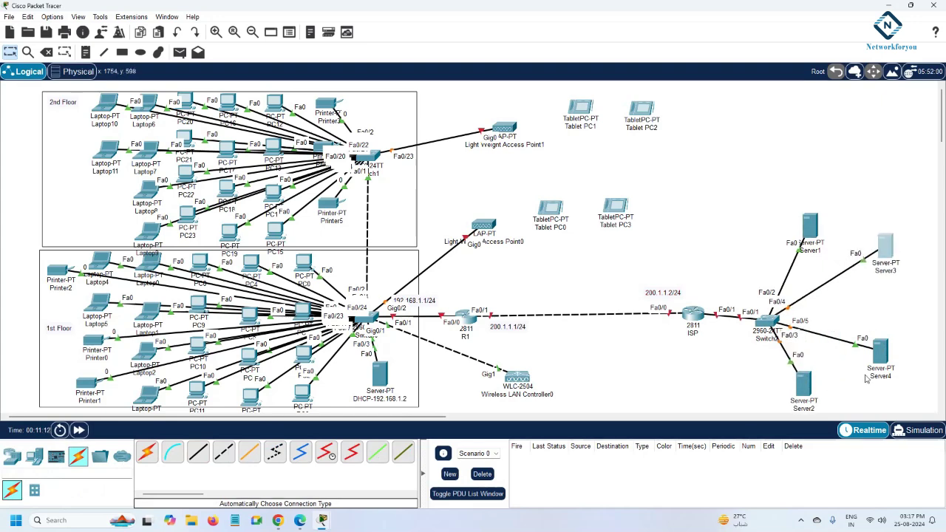
{"action": "left_click_drag", "start_coordinate": [879, 368], "coordinate": [903, 338]}
{"action": "mouse_move", "coordinate": [813, 398]}
{"action": "left_mouse_down"}
{"action": "mouse_move", "coordinate": [790, 347]}
{"action": "mouse_move", "coordinate": [818, 385]}
{"action": "left_mouse_up"}
{"action": "left_click_drag", "start_coordinate": [699, 324], "coordinate": [654, 260]}
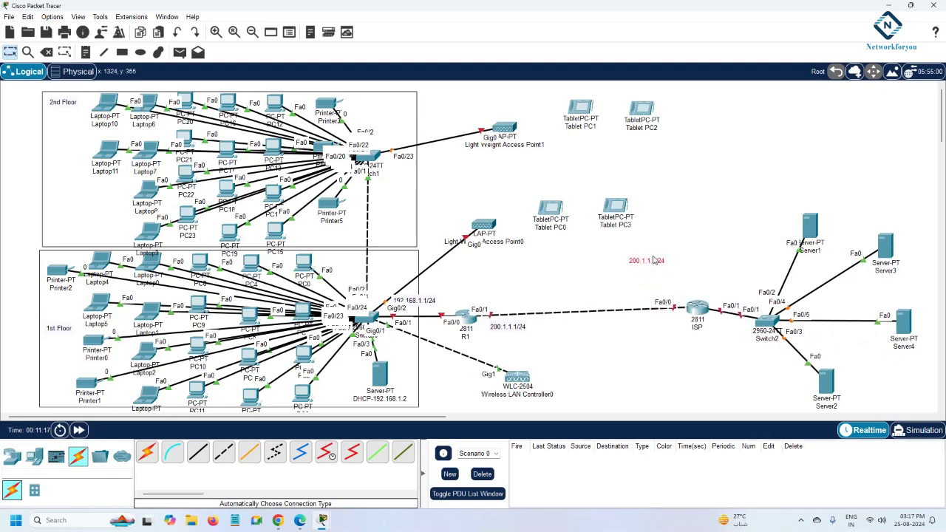
{"action": "left_click_drag", "start_coordinate": [699, 311], "coordinate": [713, 274]}
{"action": "left_click_drag", "start_coordinate": [517, 334], "coordinate": [520, 332]}
Step: Move Switch2 up-right and raise Servers 1, 3 and 4, shifting Server2 right
{"action": "left_click_drag", "start_coordinate": [767, 331], "coordinate": [774, 314]}
{"action": "left_click_drag", "start_coordinate": [805, 223], "coordinate": [816, 198]}
{"action": "left_click_drag", "start_coordinate": [886, 247], "coordinate": [895, 222]}
{"action": "left_click_drag", "start_coordinate": [907, 315], "coordinate": [916, 300]}
{"action": "left_click_drag", "start_coordinate": [830, 393], "coordinate": [905, 369]}
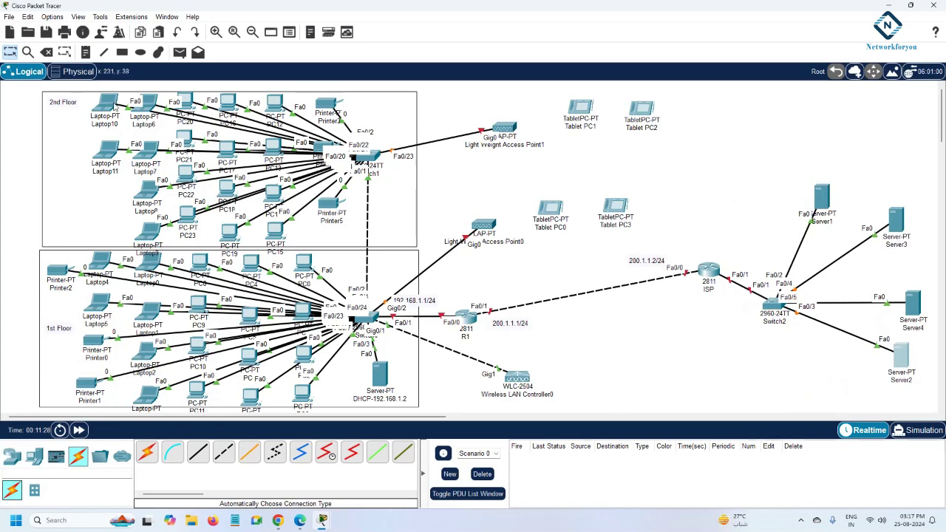
{"action": "left_click", "coordinate": [122, 52]}
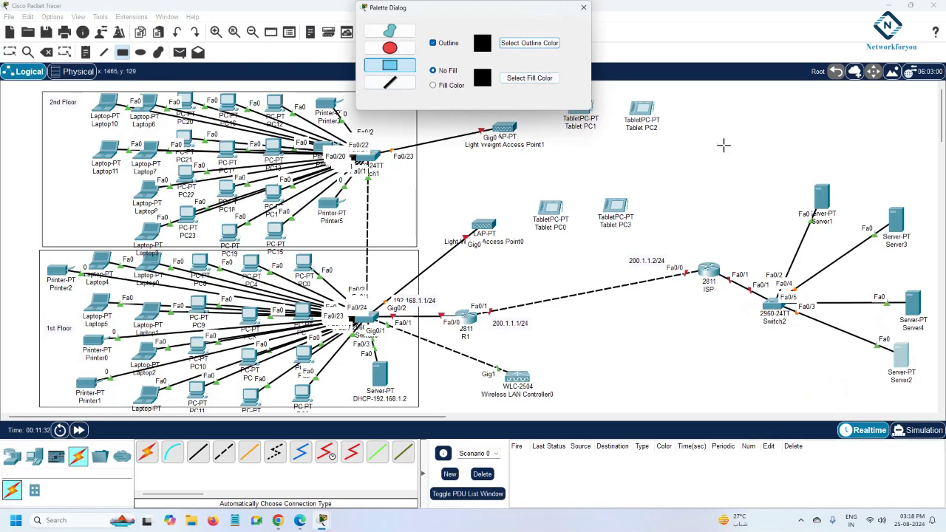
{"action": "left_click_drag", "start_coordinate": [667, 147], "coordinate": [934, 401]}
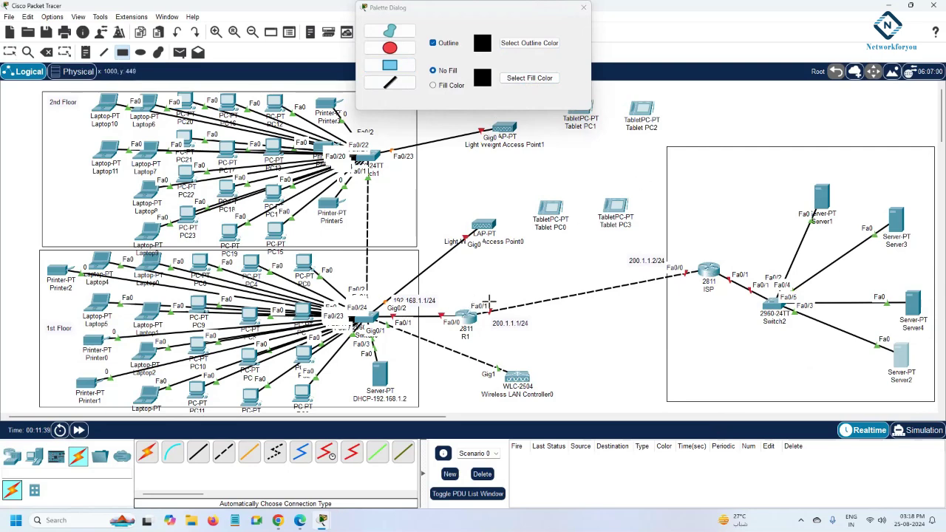
{"action": "left_click", "coordinate": [583, 8]}
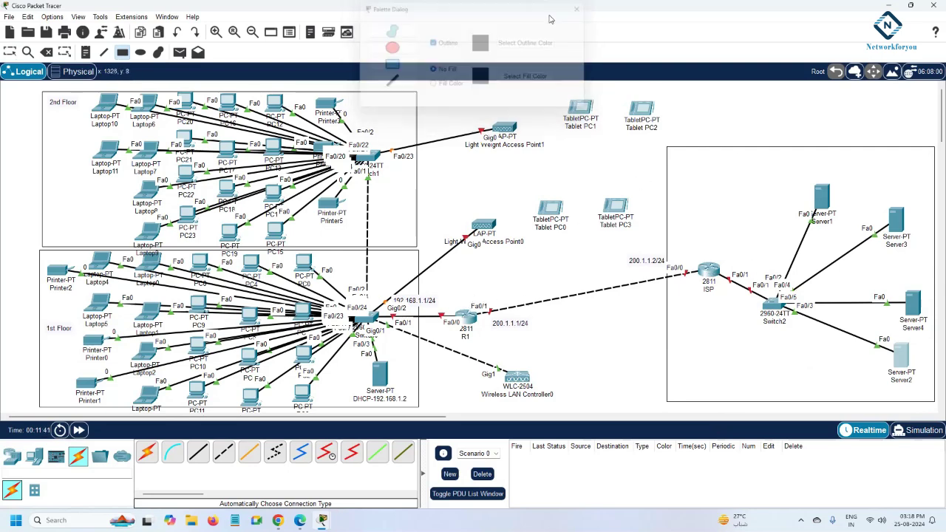
{"action": "key", "text": "Escape"}
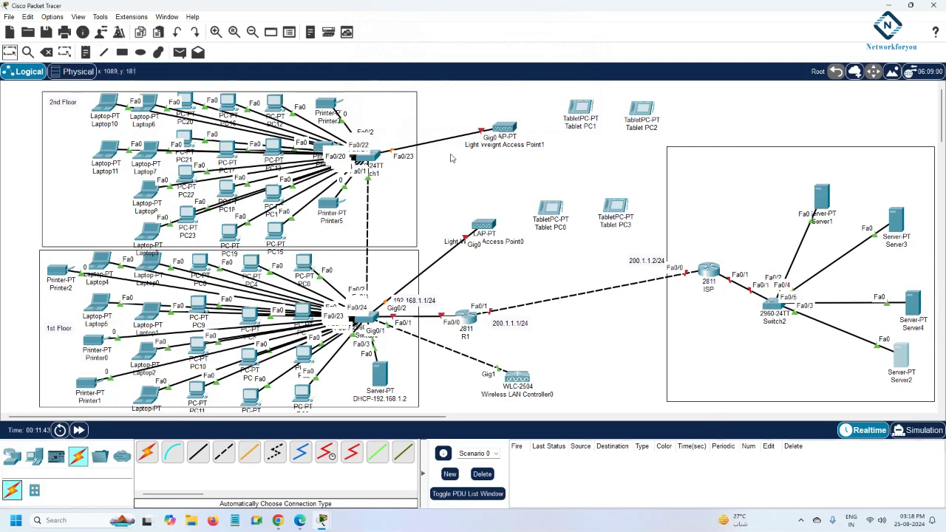
{"action": "mouse_move", "coordinate": [744, 206]}
{"action": "left_mouse_down"}
{"action": "mouse_move", "coordinate": [712, 247]}
{"action": "mouse_move", "coordinate": [687, 228]}
{"action": "mouse_move", "coordinate": [742, 212]}
{"action": "left_mouse_up"}
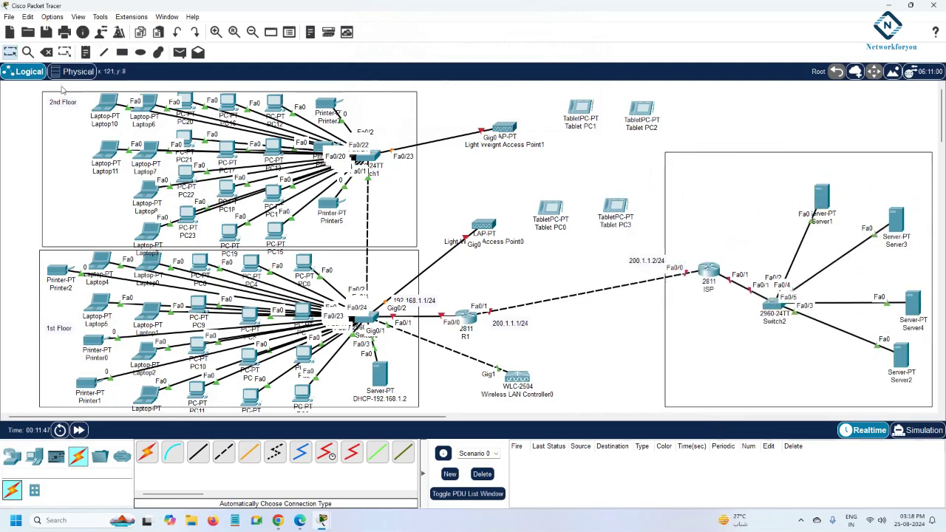
{"action": "left_click", "coordinate": [46, 52]}
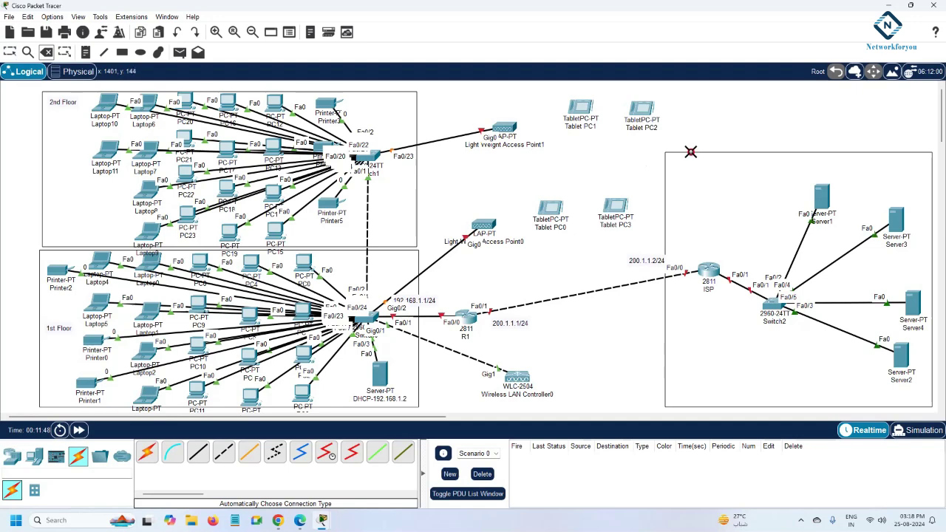
{"action": "left_click", "coordinate": [703, 186]}
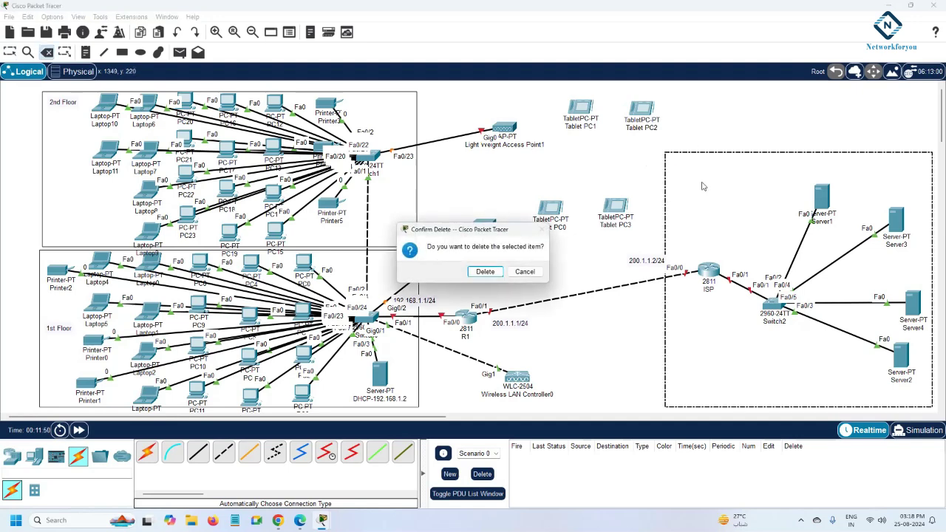
{"action": "left_click", "coordinate": [485, 271]}
{"action": "left_click", "coordinate": [9, 52]}
{"action": "left_click", "coordinate": [123, 53]}
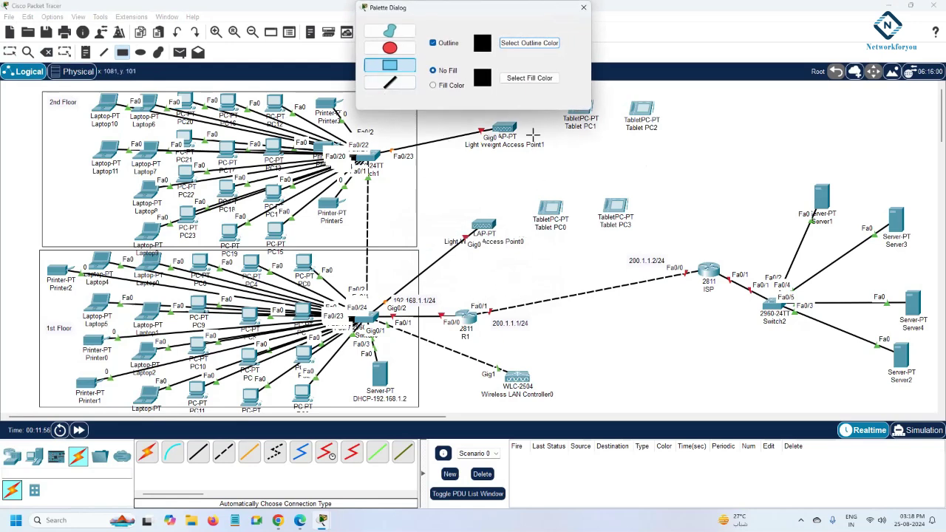
{"action": "left_click", "coordinate": [583, 7]}
Step: Reposition Access Point0, Tablet PC0, Tablet PC3, the WLC and R1 with its 200.1.1.1/24 label
{"action": "left_click", "coordinate": [9, 52]}
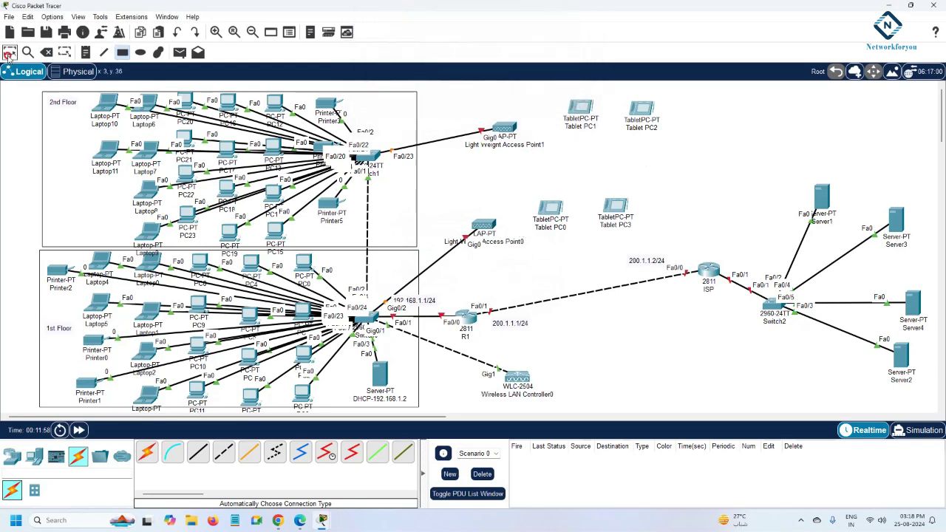
{"action": "left_click_drag", "start_coordinate": [481, 225], "coordinate": [409, 186]}
{"action": "left_click_drag", "start_coordinate": [547, 211], "coordinate": [564, 159]}
{"action": "left_click_drag", "start_coordinate": [617, 209], "coordinate": [655, 175]}
{"action": "left_click_drag", "start_coordinate": [519, 385], "coordinate": [437, 367]}
{"action": "left_click_drag", "start_coordinate": [473, 313], "coordinate": [558, 293]}
{"action": "left_click_drag", "start_coordinate": [514, 319], "coordinate": [515, 313]}
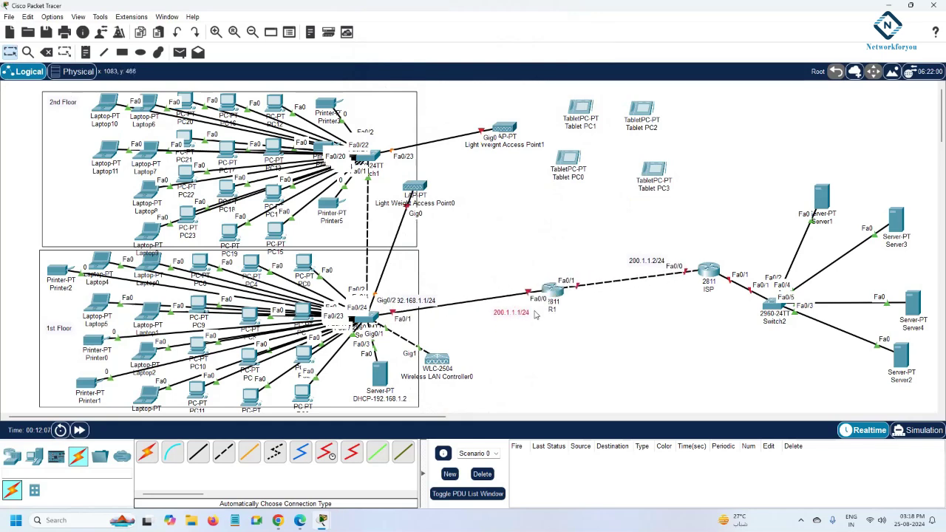
Step: Draw a rectangle around the WAN devices and move both tablets beside Access Point0
{"action": "left_click", "coordinate": [122, 52]}
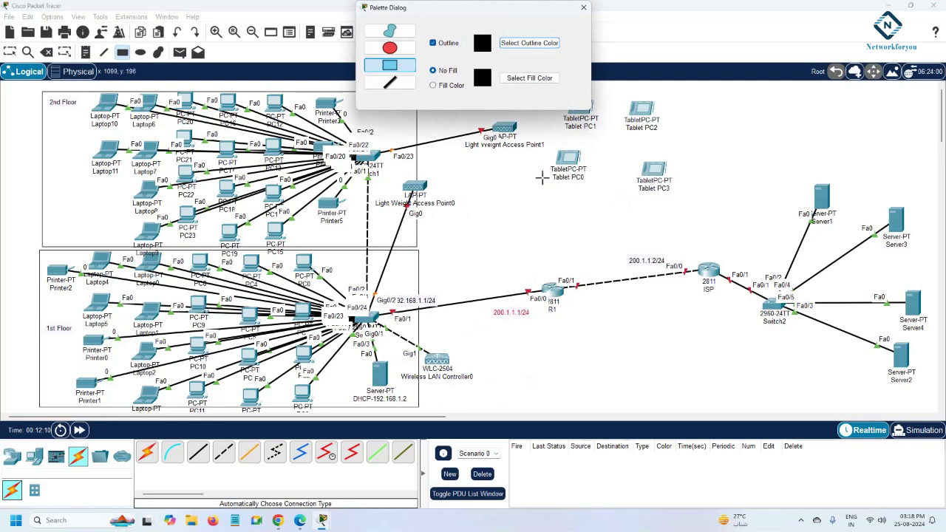
{"action": "mouse_move", "coordinate": [537, 154]}
{"action": "left_mouse_down"}
{"action": "mouse_move", "coordinate": [559, 309]}
{"action": "mouse_move", "coordinate": [614, 337]}
{"action": "mouse_move", "coordinate": [653, 328]}
{"action": "mouse_move", "coordinate": [567, 309]}
{"action": "mouse_move", "coordinate": [813, 363]}
{"action": "mouse_move", "coordinate": [924, 377]}
{"action": "mouse_move", "coordinate": [927, 390]}
{"action": "left_mouse_up"}
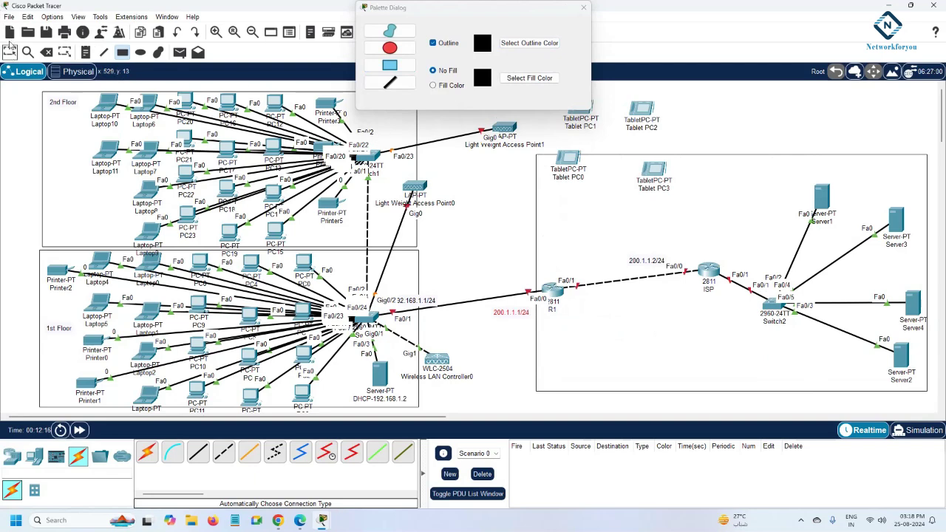
{"action": "left_click_drag", "start_coordinate": [560, 237], "coordinate": [581, 234]}
{"action": "left_click", "coordinate": [731, 117]}
{"action": "left_click_drag", "start_coordinate": [577, 164], "coordinate": [473, 180]}
{"action": "left_click_drag", "start_coordinate": [657, 186], "coordinate": [483, 247]}
Step: Add a 'WAN' note inside the rectangle and close the colour palette
{"action": "left_click", "coordinate": [87, 55]}
{"action": "left_click", "coordinate": [606, 170]}
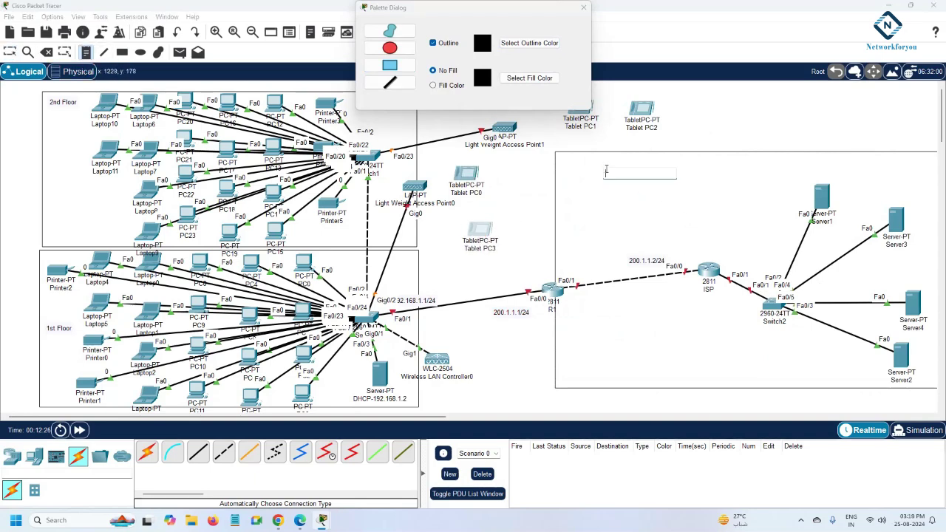
{"action": "type", "text": "WAN"}
{"action": "left_click", "coordinate": [702, 226]}
{"action": "left_click", "coordinate": [583, 7]}
Step: Tidy the IP labels, Access Point0 and its two tablets into neat positions
{"action": "left_click", "coordinate": [10, 54]}
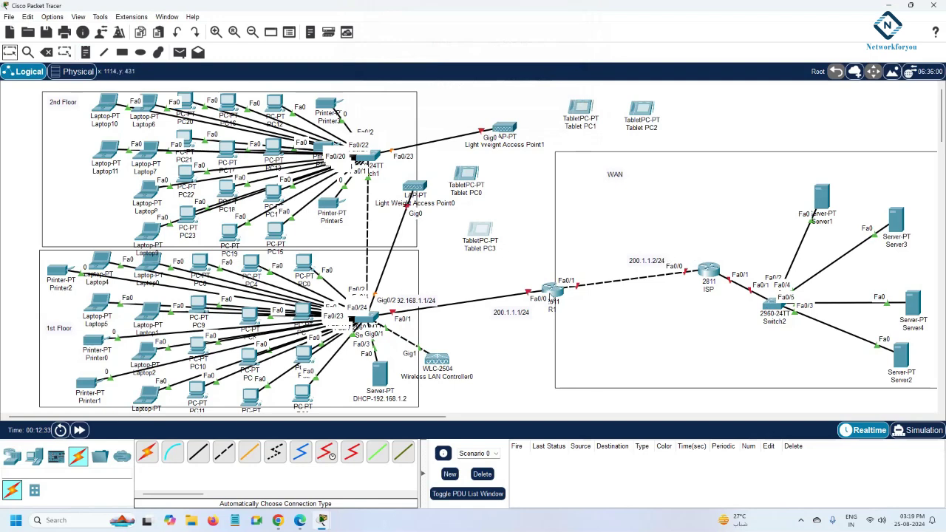
{"action": "left_click_drag", "start_coordinate": [656, 266], "coordinate": [667, 256]}
{"action": "left_click_drag", "start_coordinate": [507, 312], "coordinate": [585, 302]}
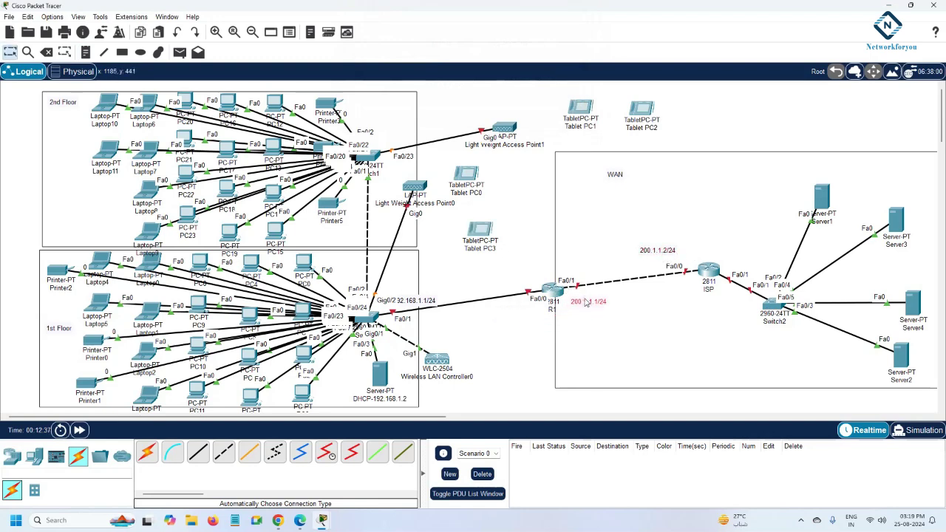
{"action": "mouse_move", "coordinate": [485, 189]}
{"action": "left_mouse_down"}
{"action": "mouse_move", "coordinate": [517, 107]}
{"action": "mouse_move", "coordinate": [473, 186]}
{"action": "left_mouse_up"}
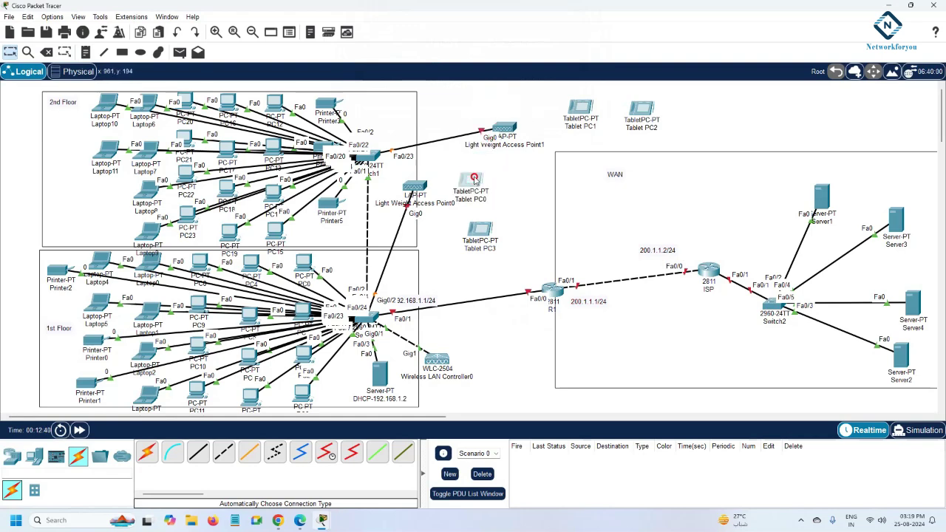
{"action": "left_click_drag", "start_coordinate": [416, 188], "coordinate": [449, 262]}
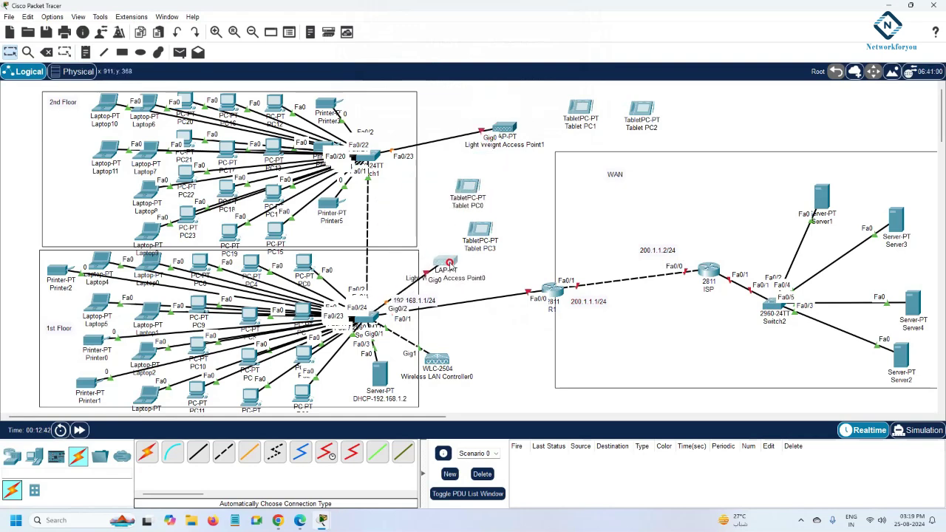
{"action": "left_click_drag", "start_coordinate": [480, 233], "coordinate": [515, 225]}
{"action": "left_click_drag", "start_coordinate": [462, 184], "coordinate": [462, 163]}
{"action": "left_click_drag", "start_coordinate": [445, 267], "coordinate": [450, 202]}
{"action": "left_click_drag", "start_coordinate": [419, 301], "coordinate": [507, 314]}
{"action": "left_click_drag", "start_coordinate": [456, 200], "coordinate": [455, 226]}
{"action": "left_click_drag", "start_coordinate": [479, 167], "coordinate": [475, 183]}
{"action": "left_click_drag", "start_coordinate": [513, 218], "coordinate": [507, 222]}
Step: Open Access Point0 and drag the power adapter onto its power port
{"action": "left_click", "coordinate": [461, 225]}
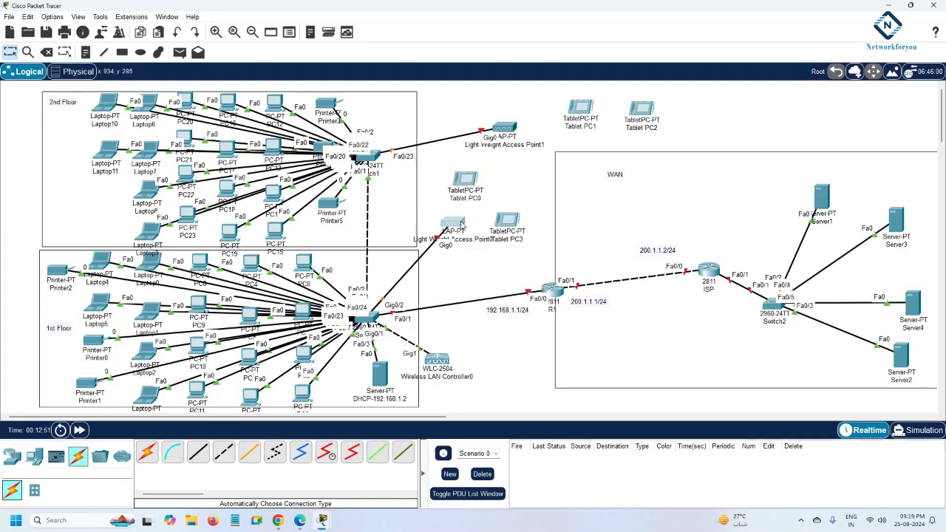
{"action": "left_click", "coordinate": [461, 226]}
{"action": "left_click_drag", "start_coordinate": [587, 400], "coordinate": [575, 183]}
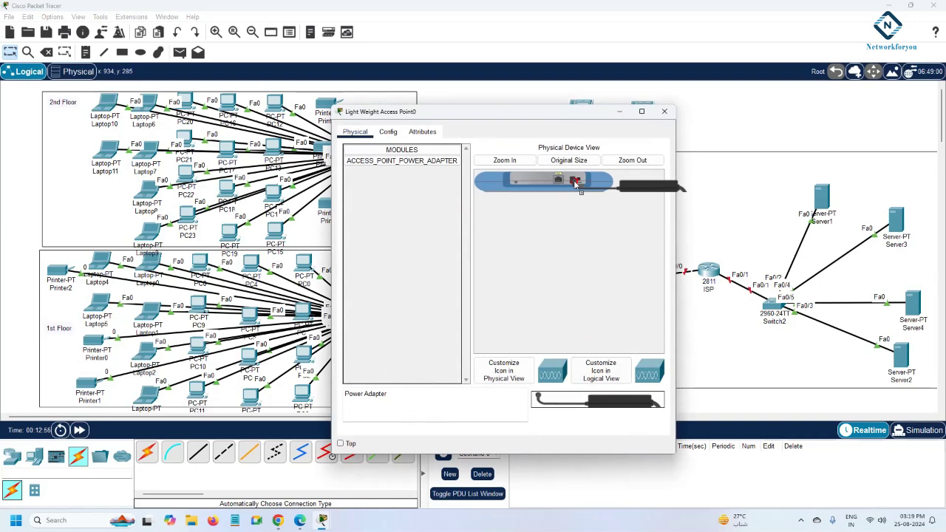
Step: Finish powering Access Point0, then plug the Power Adapter into Access Point1's power port
{"action": "left_click_drag", "start_coordinate": [575, 183], "coordinate": [575, 185]}
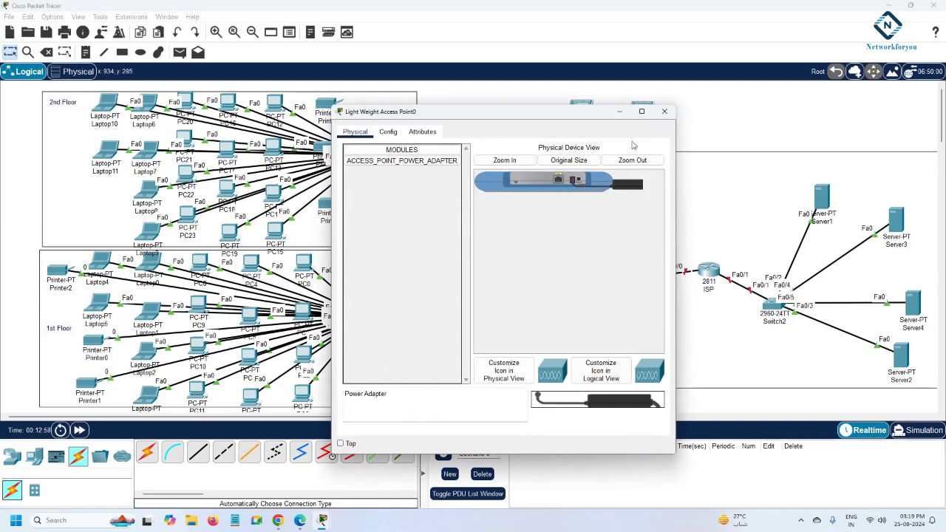
{"action": "left_click", "coordinate": [664, 112]}
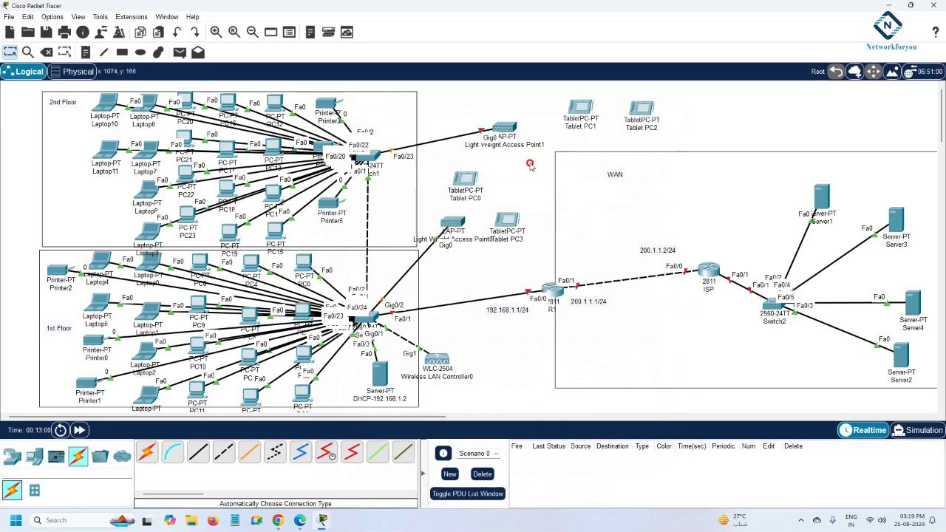
{"action": "left_click", "coordinate": [504, 127]}
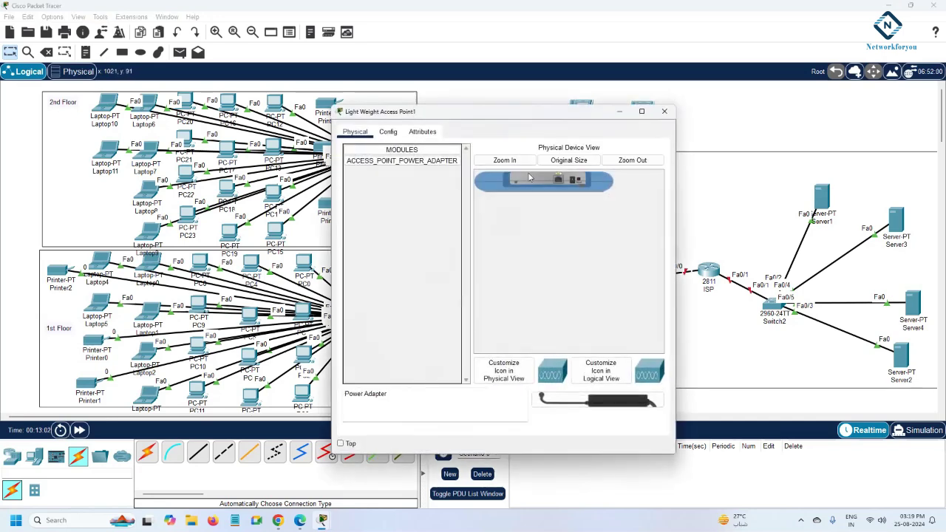
{"action": "left_click_drag", "start_coordinate": [551, 401], "coordinate": [578, 183]}
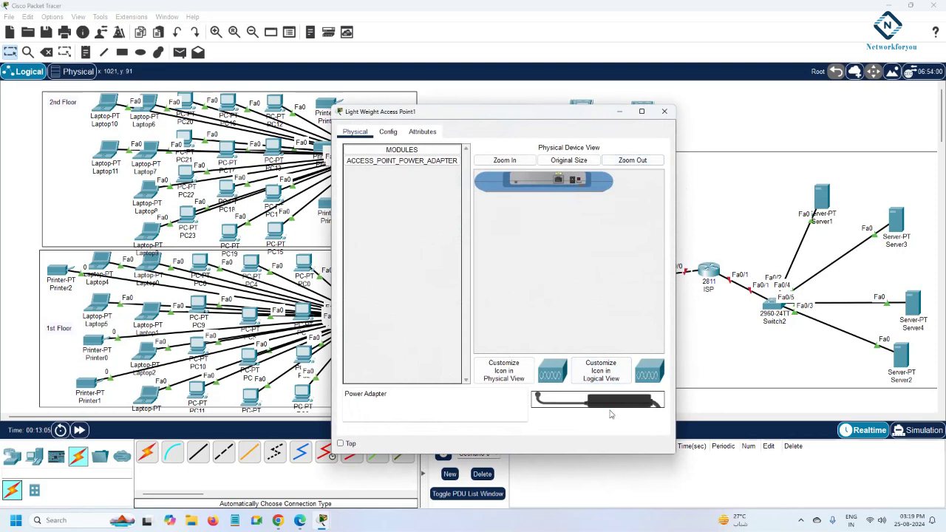
{"action": "left_click_drag", "start_coordinate": [619, 403], "coordinate": [576, 184]}
Step: Close Access Point1's window and view version 8.2.2.0400 in Help > About
{"action": "left_click", "coordinate": [665, 112]}
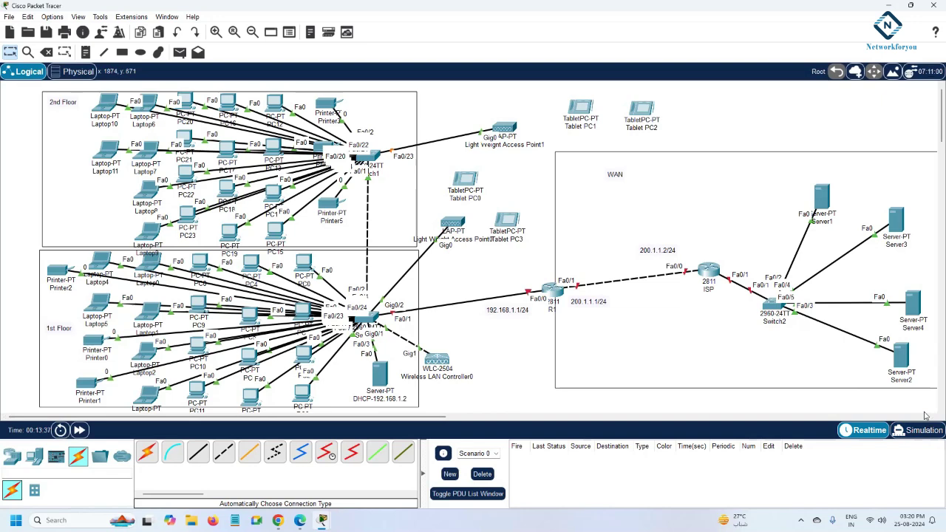
{"action": "left_click", "coordinate": [192, 16]}
{"action": "left_click", "coordinate": [208, 77]}
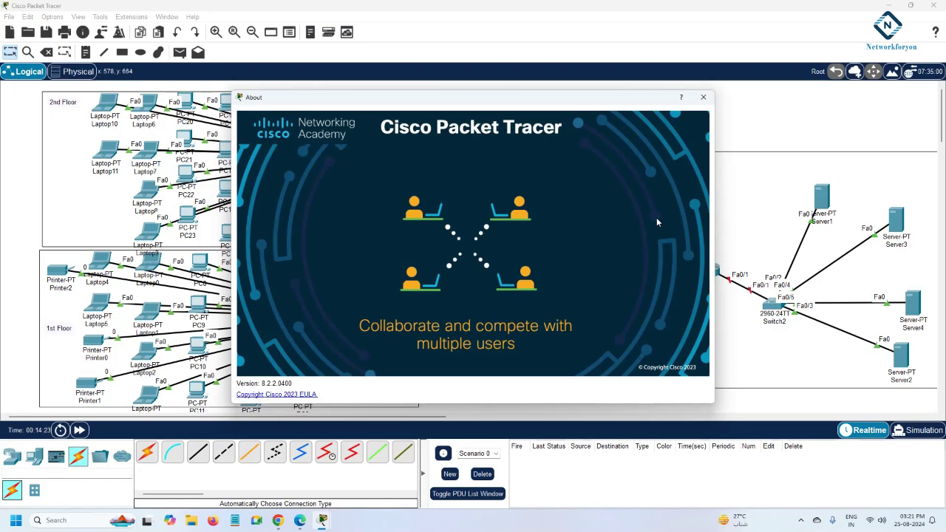
{"action": "left_click", "coordinate": [703, 97]}
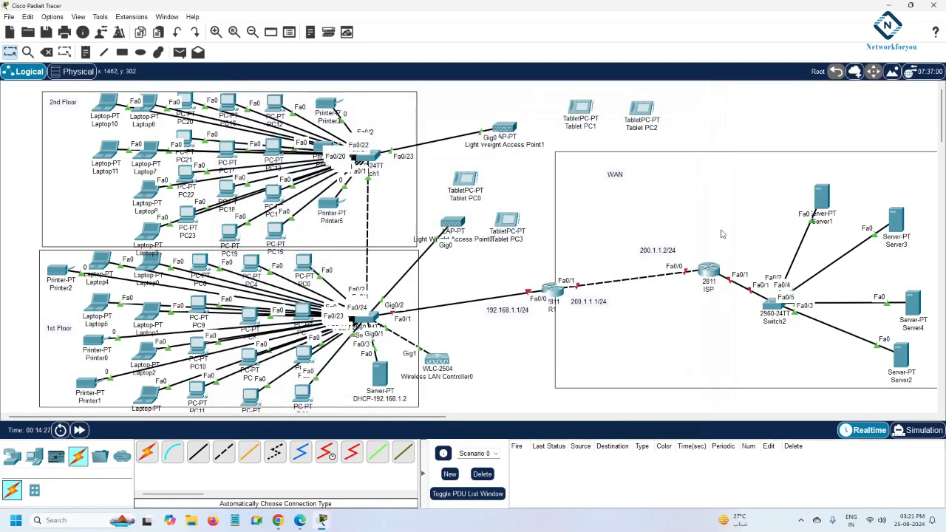